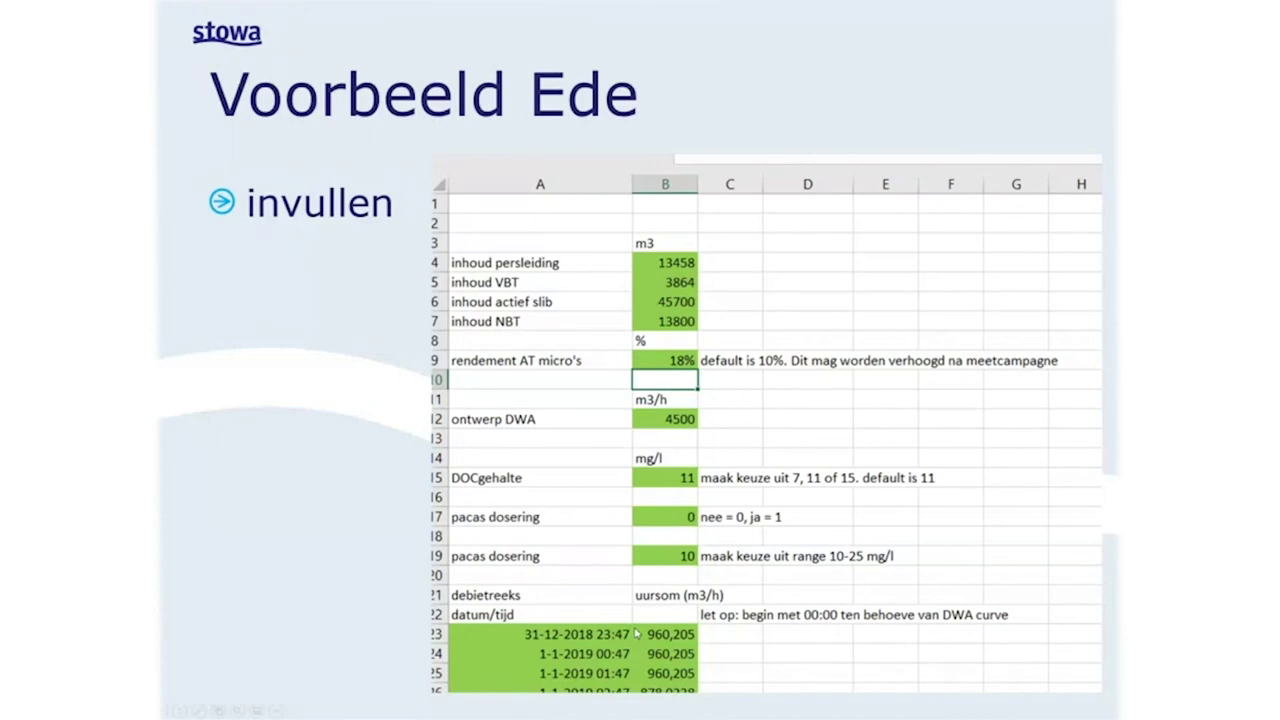
key("Right")
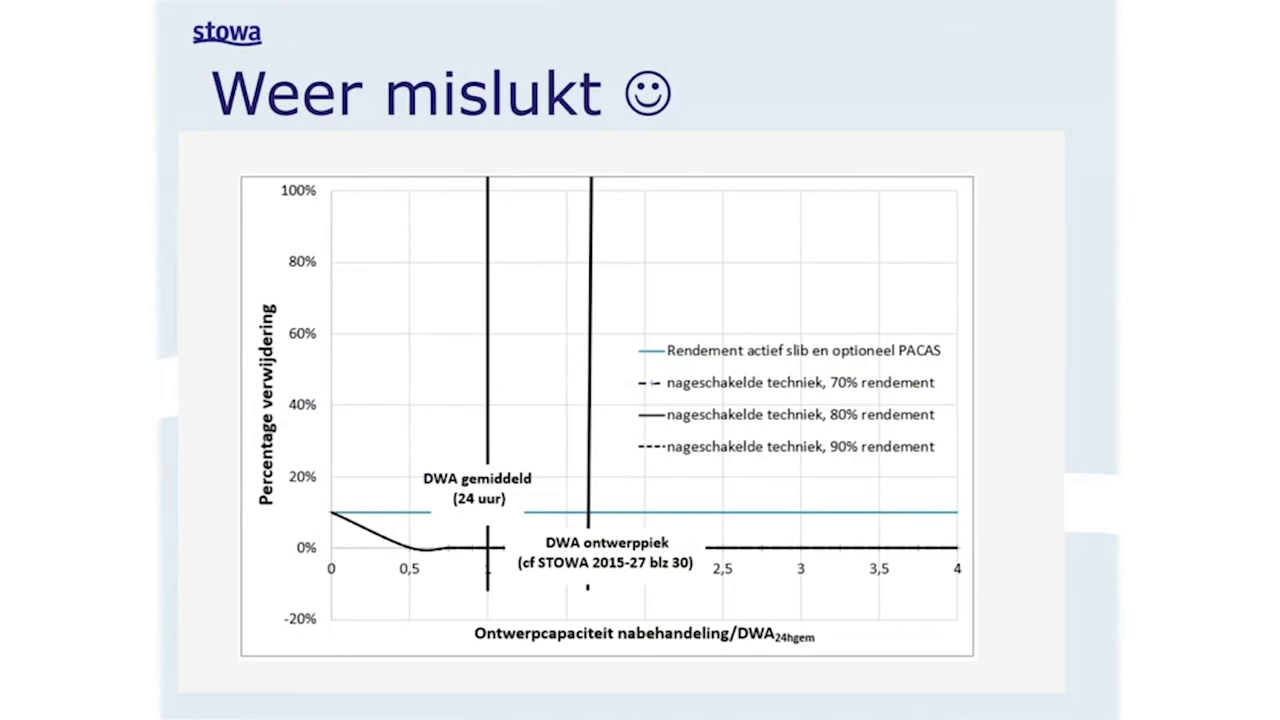
key("Right")
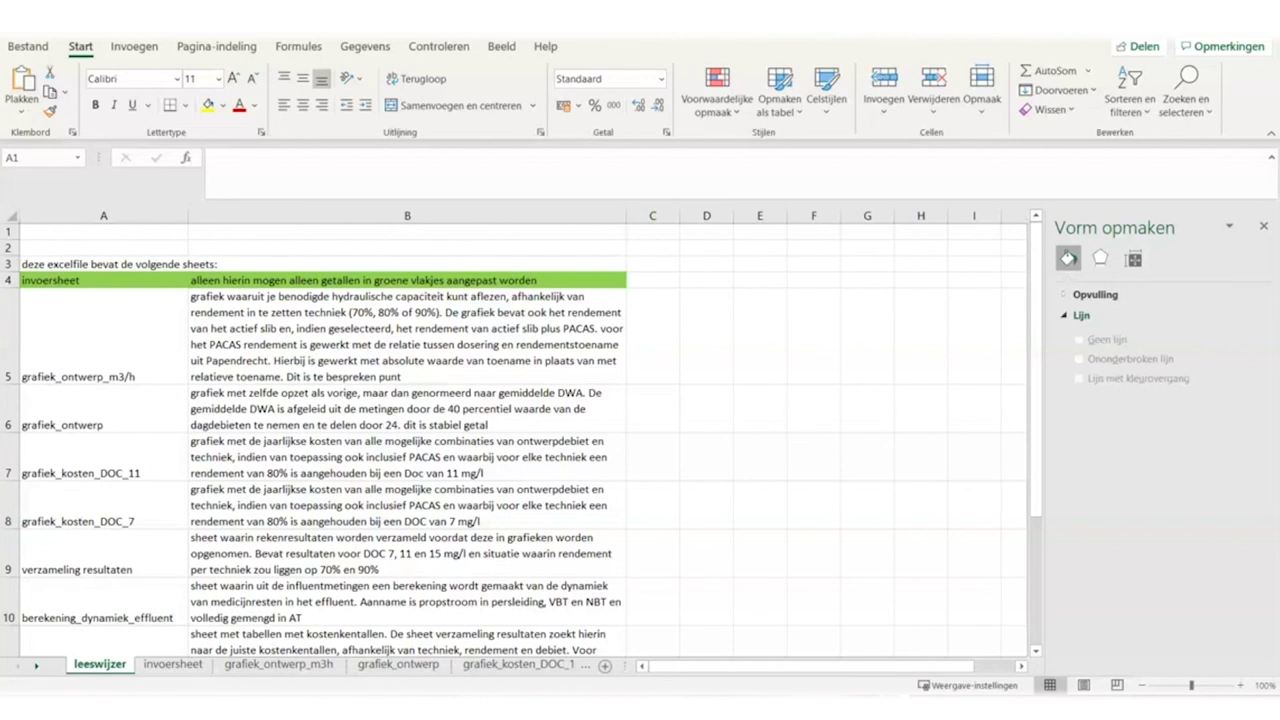
- Close the shape formatting pane and open the invoersheet worksheet
left_click(103, 231)
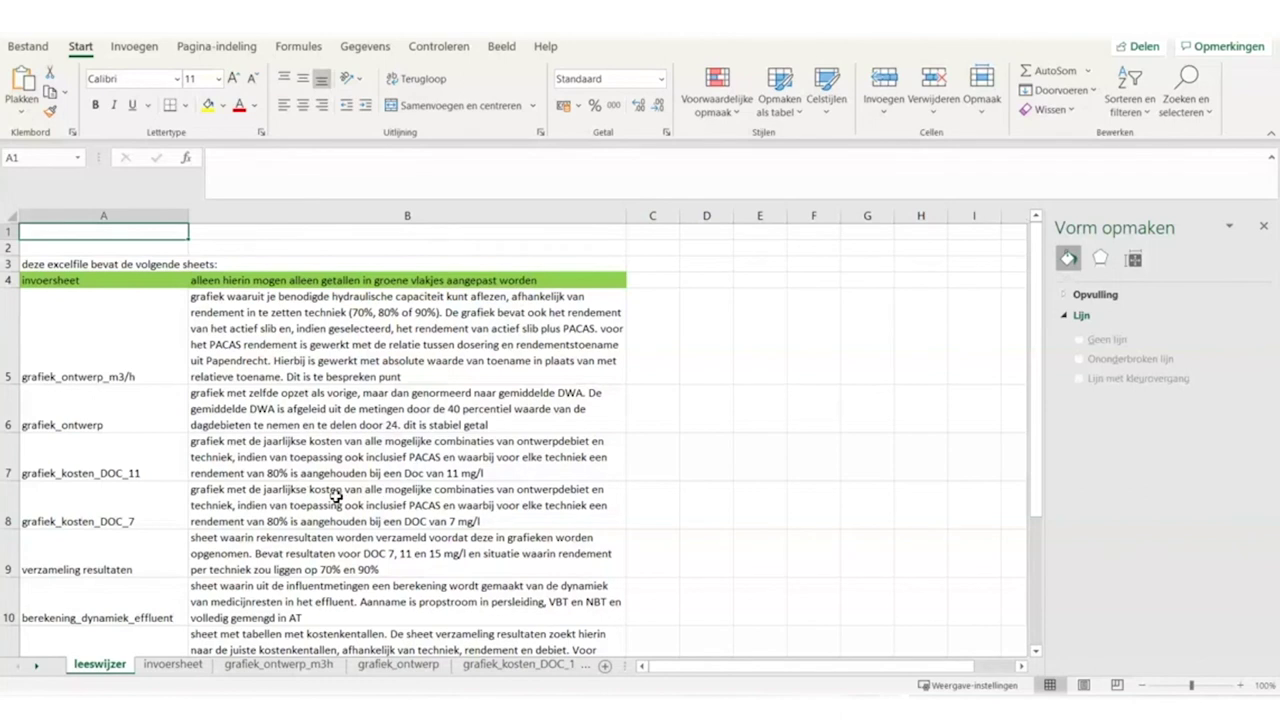
left_click(1265, 227)
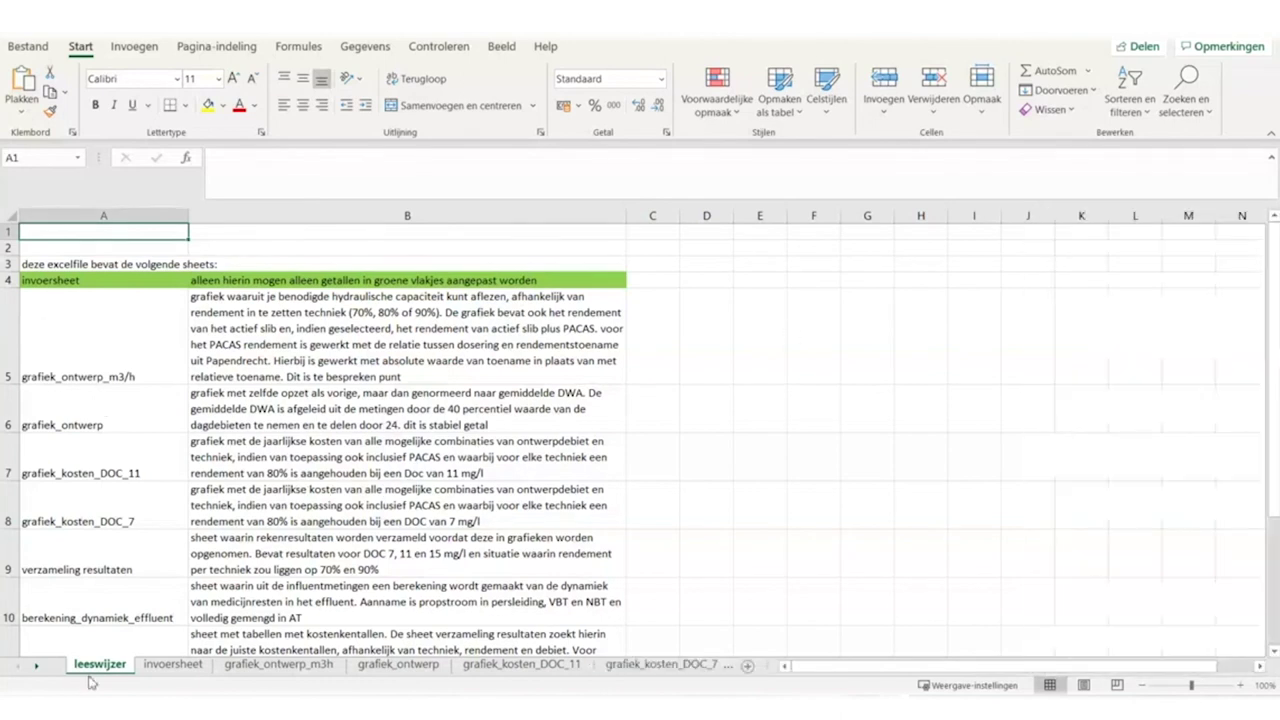
left_click(186, 668)
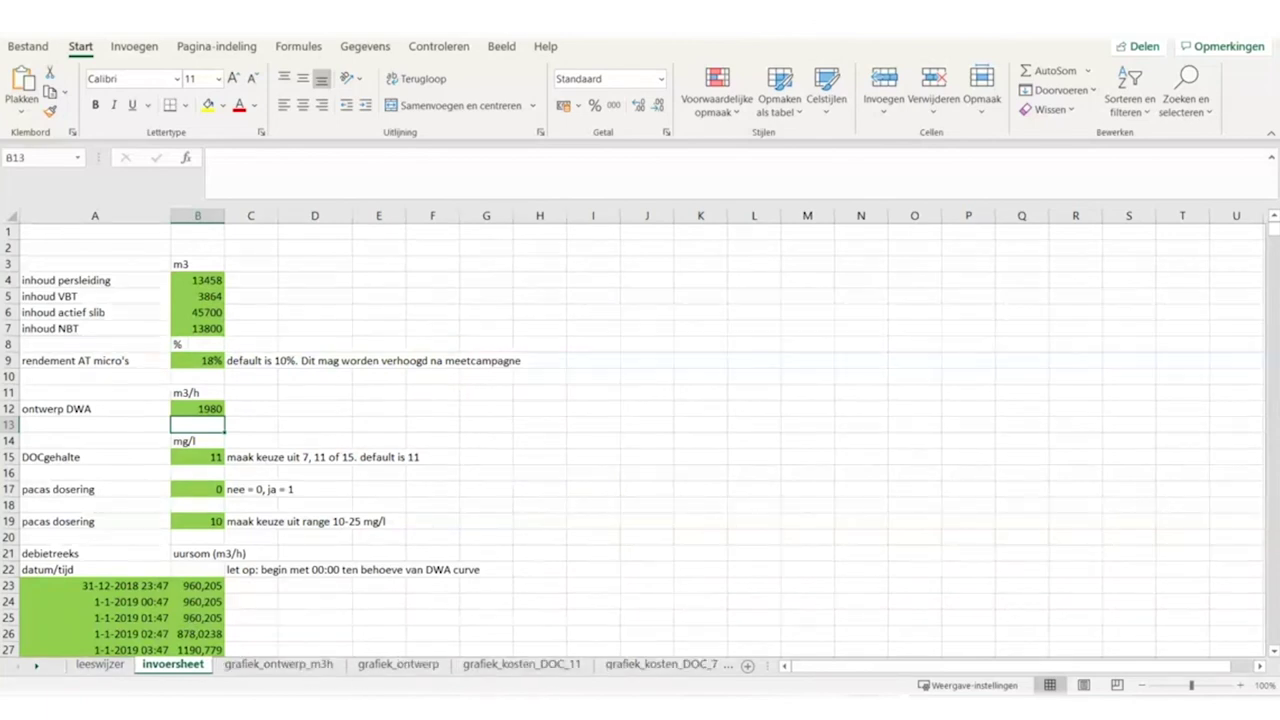
- Open the berekening_dynamiek_effluent worksheet
left_click(37, 667)
left_click(37, 667)
left_click(37, 667)
left_click(37, 667)
left_click(37, 667)
left_click(37, 667)
left_click(37, 667)
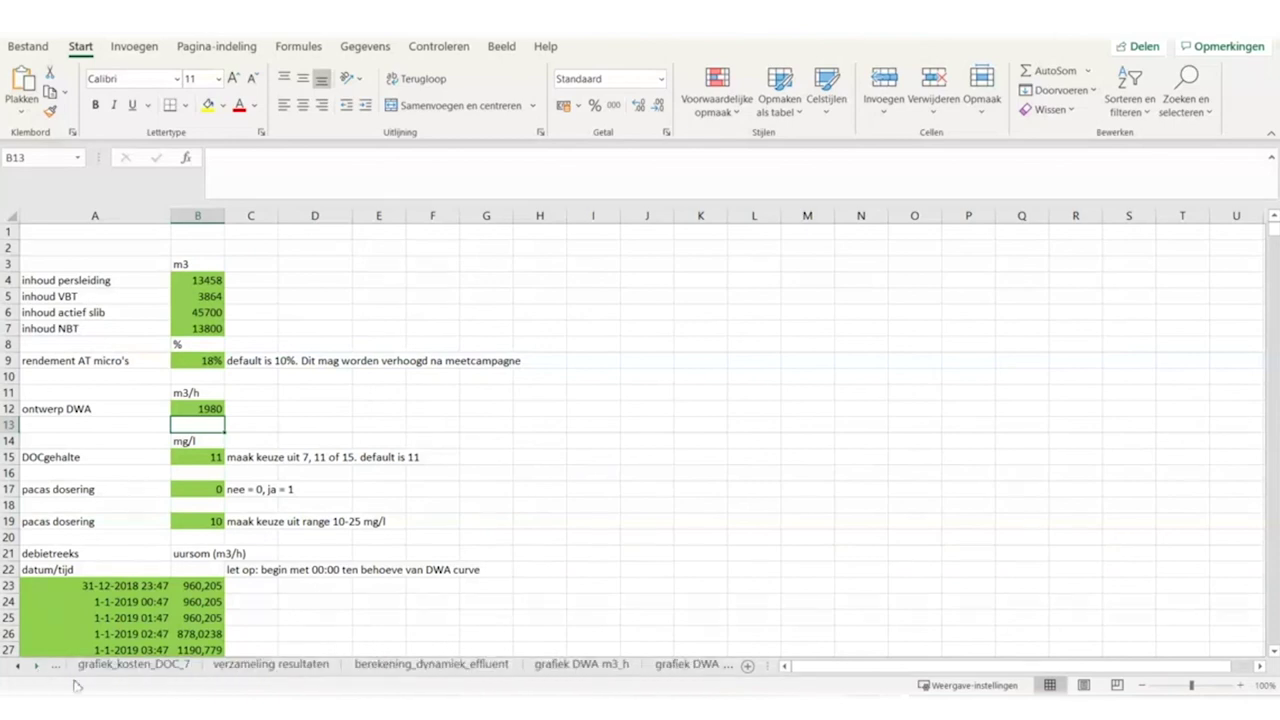
left_click(413, 665)
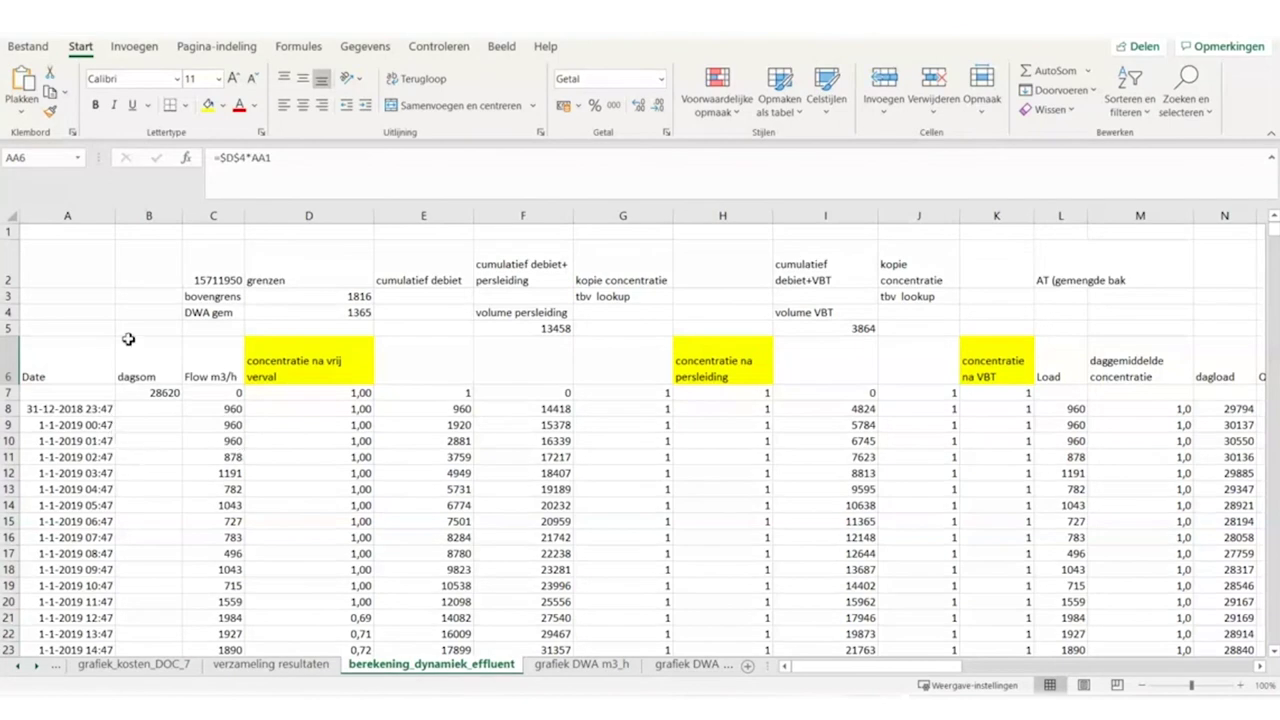
- Inspect the hourly flow link in C8 and the concentratie na vrij verval formulas in D8 and D21
left_click(213, 411)
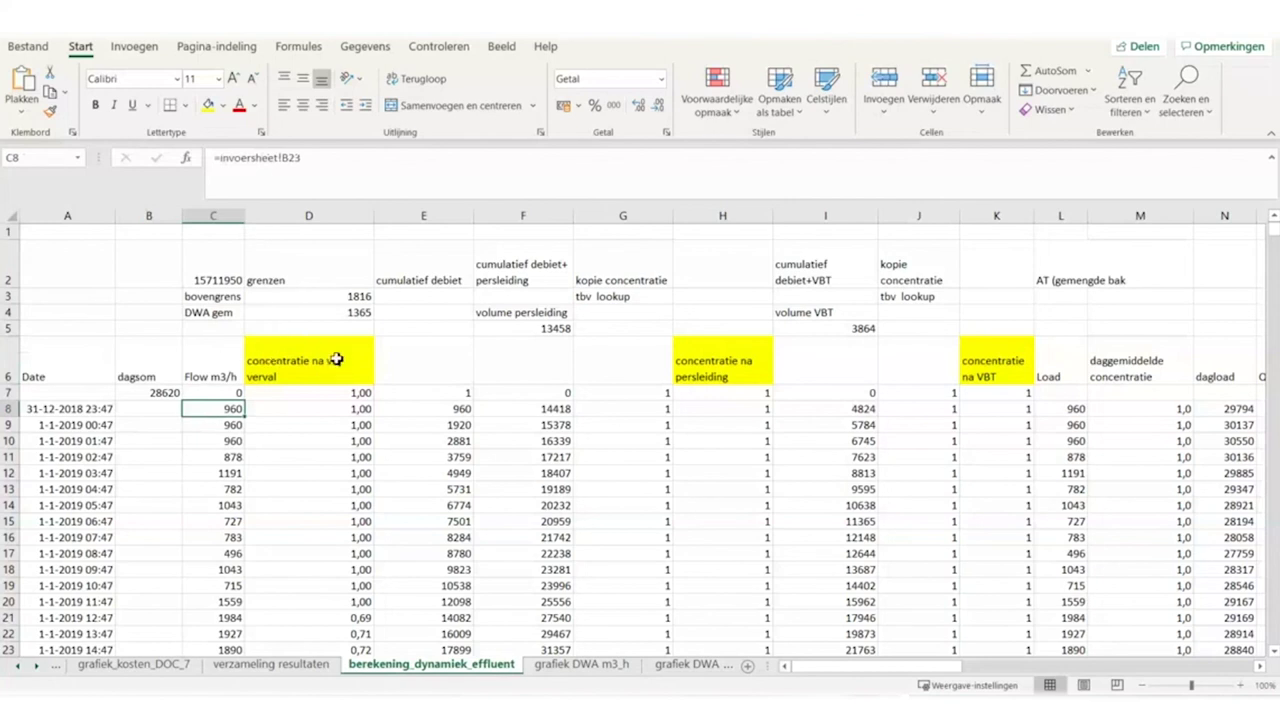
left_click(342, 410)
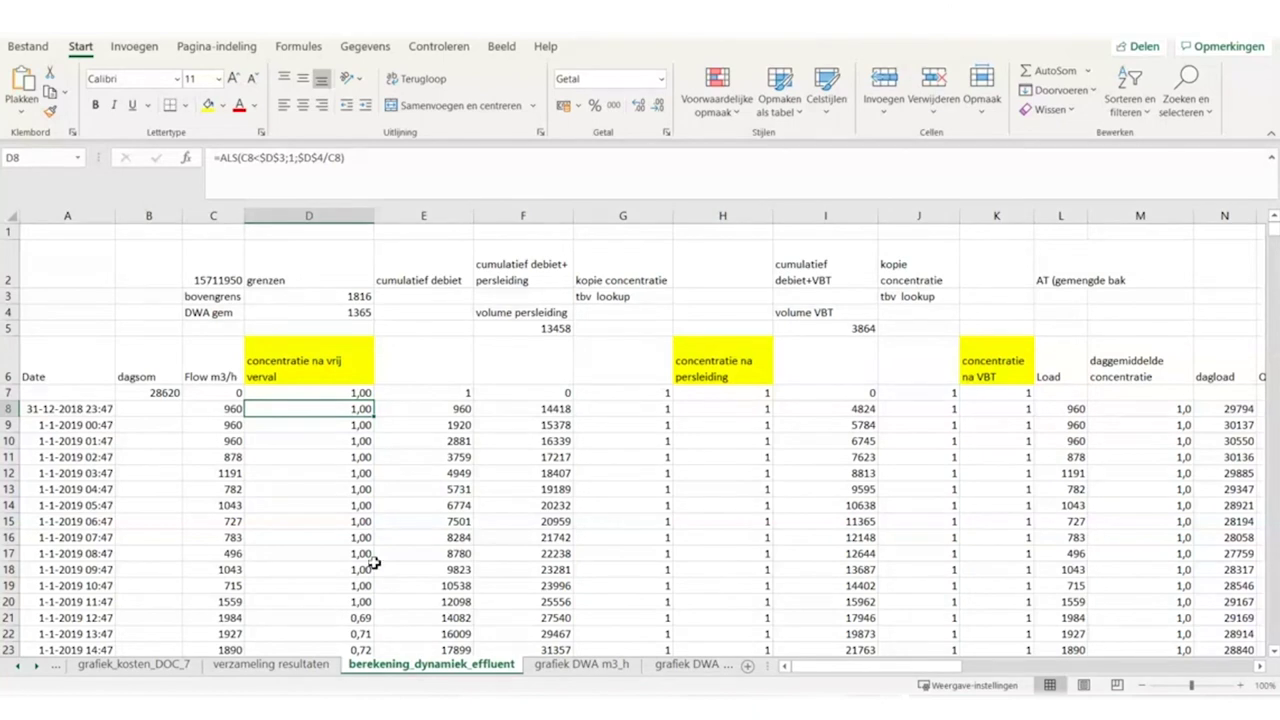
scroll(356, 566, "down", 1)
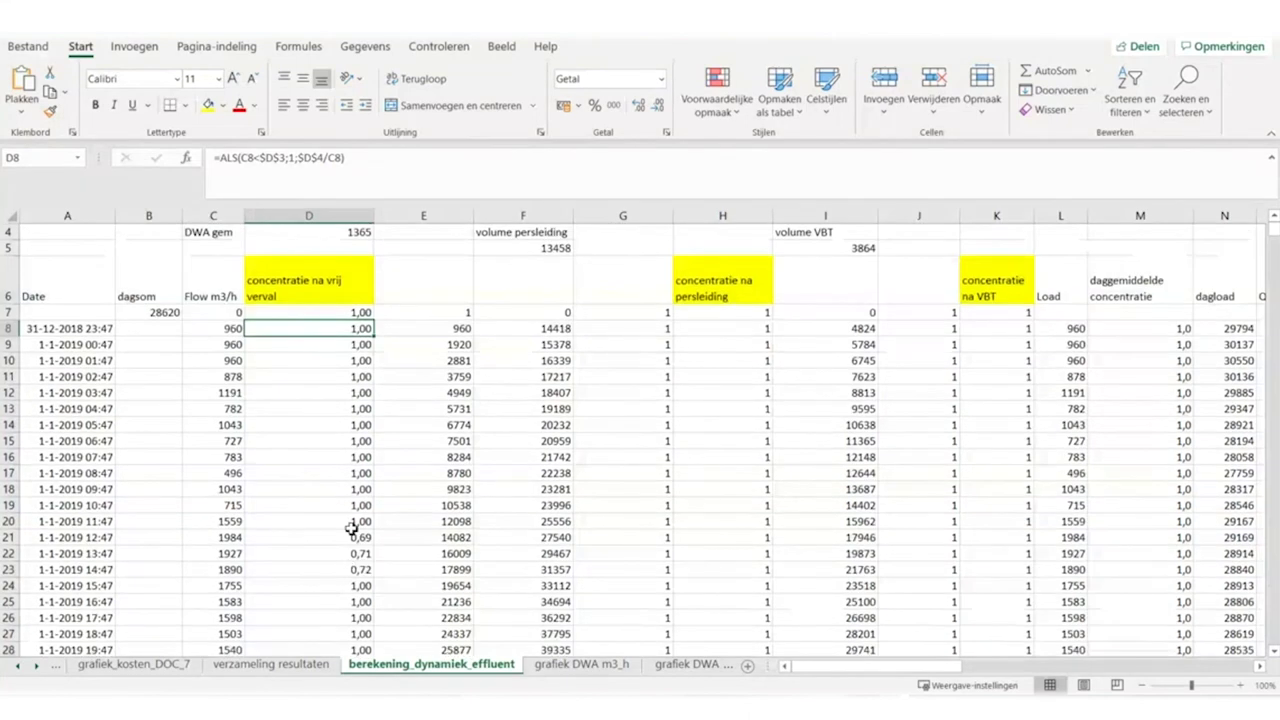
left_click(357, 540)
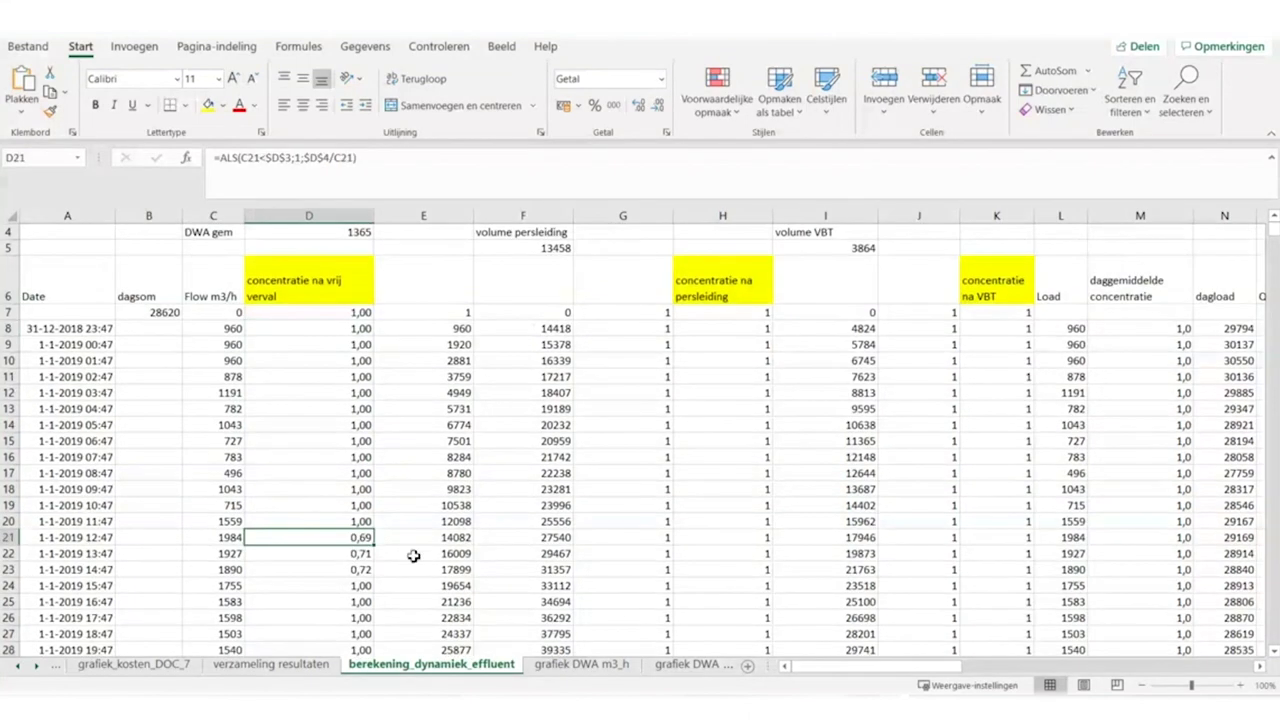
scroll(363, 538, "up", 1)
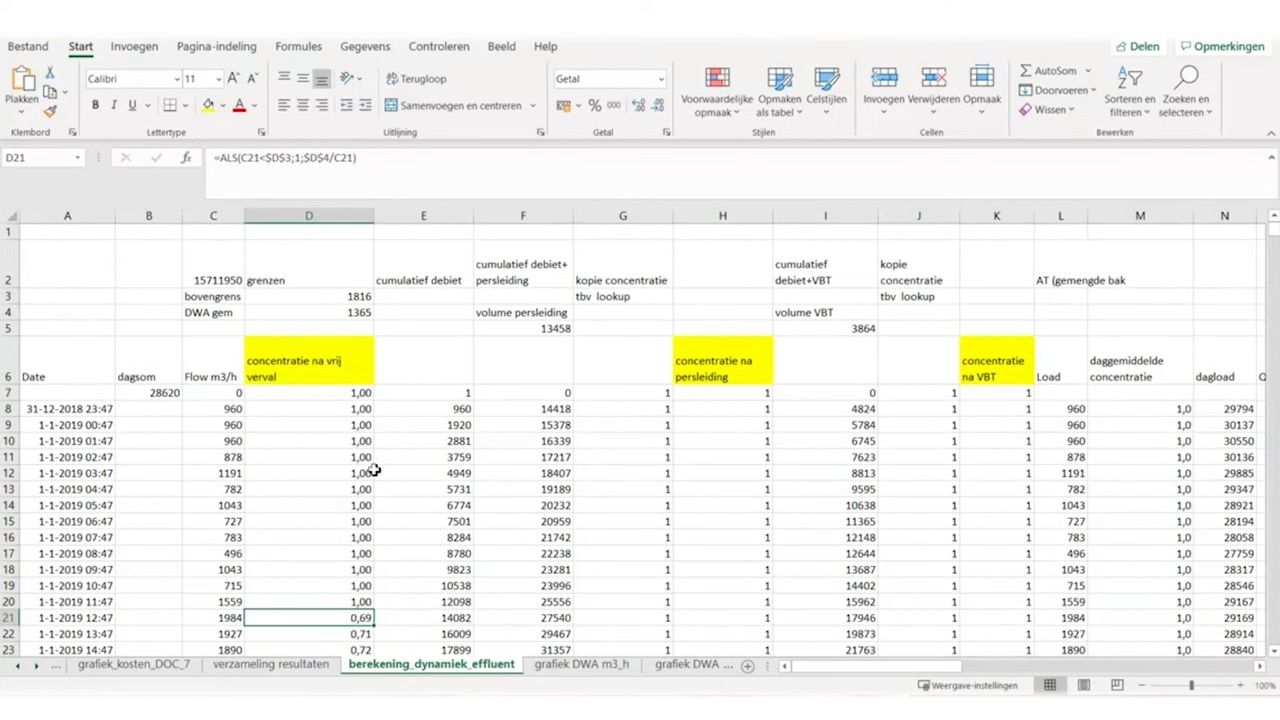
- Show the concentratie na persleiding value in cell H288 with two decimal places
left_click(726, 364)
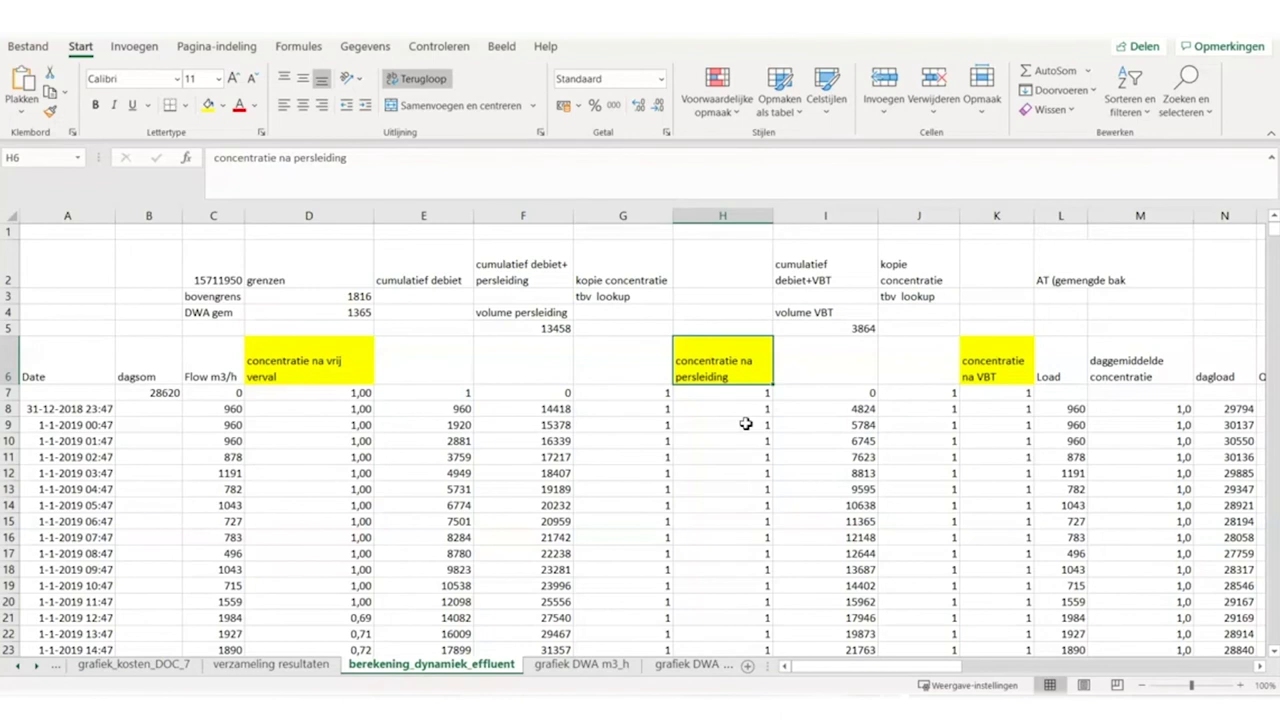
scroll(746, 425, "down", 7)
scroll(746, 428, "down", 9)
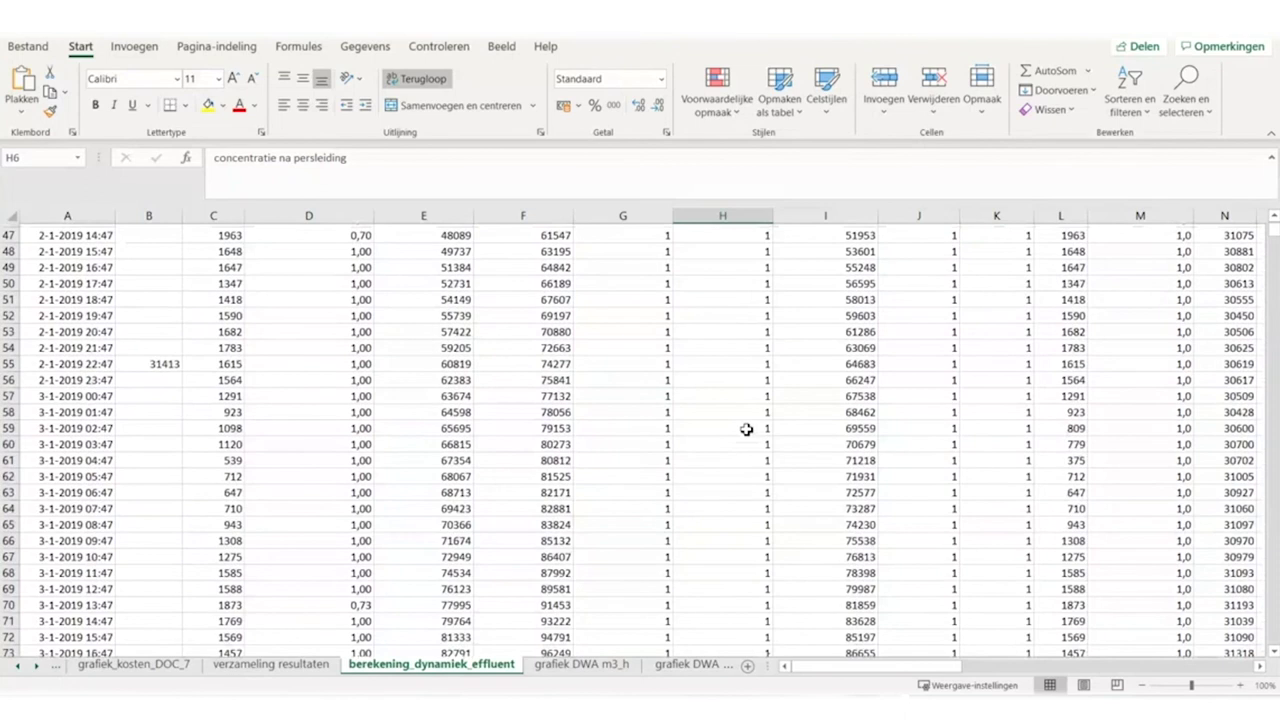
scroll(746, 429, "down", 20)
scroll(746, 432, "down", 20)
scroll(748, 438, "down", 20)
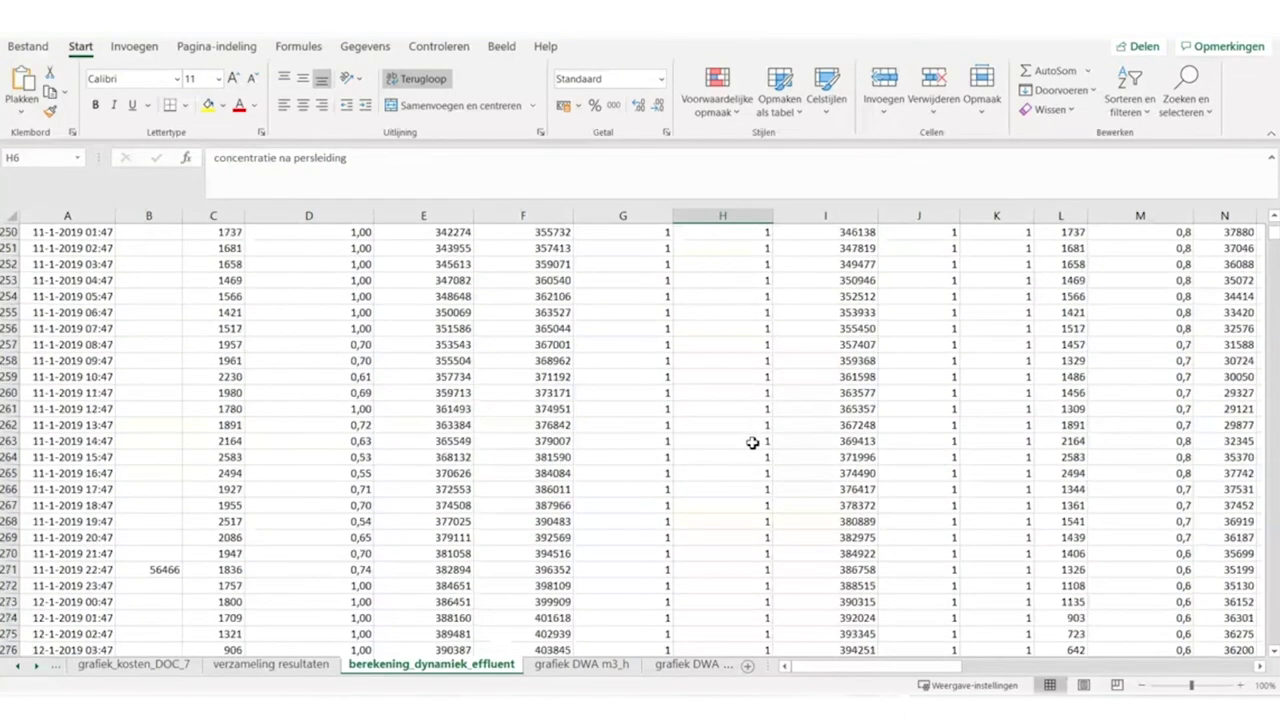
scroll(752, 425, "up", 4)
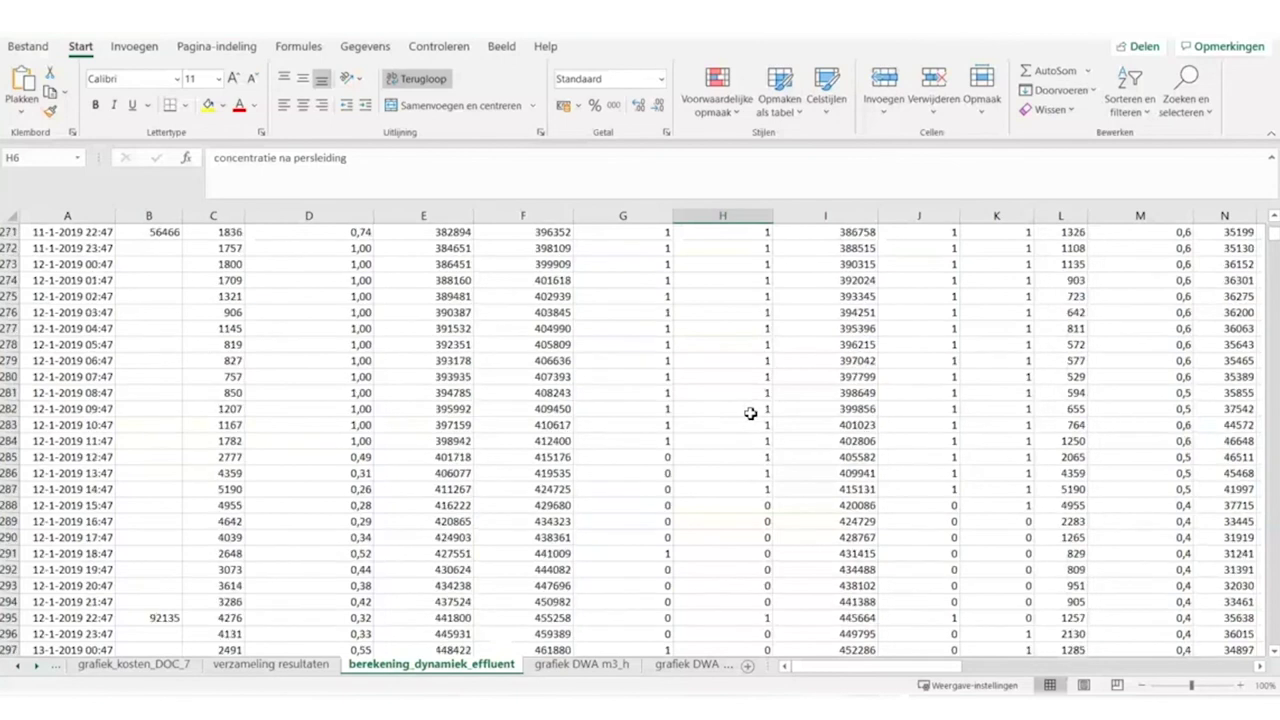
left_click(765, 505)
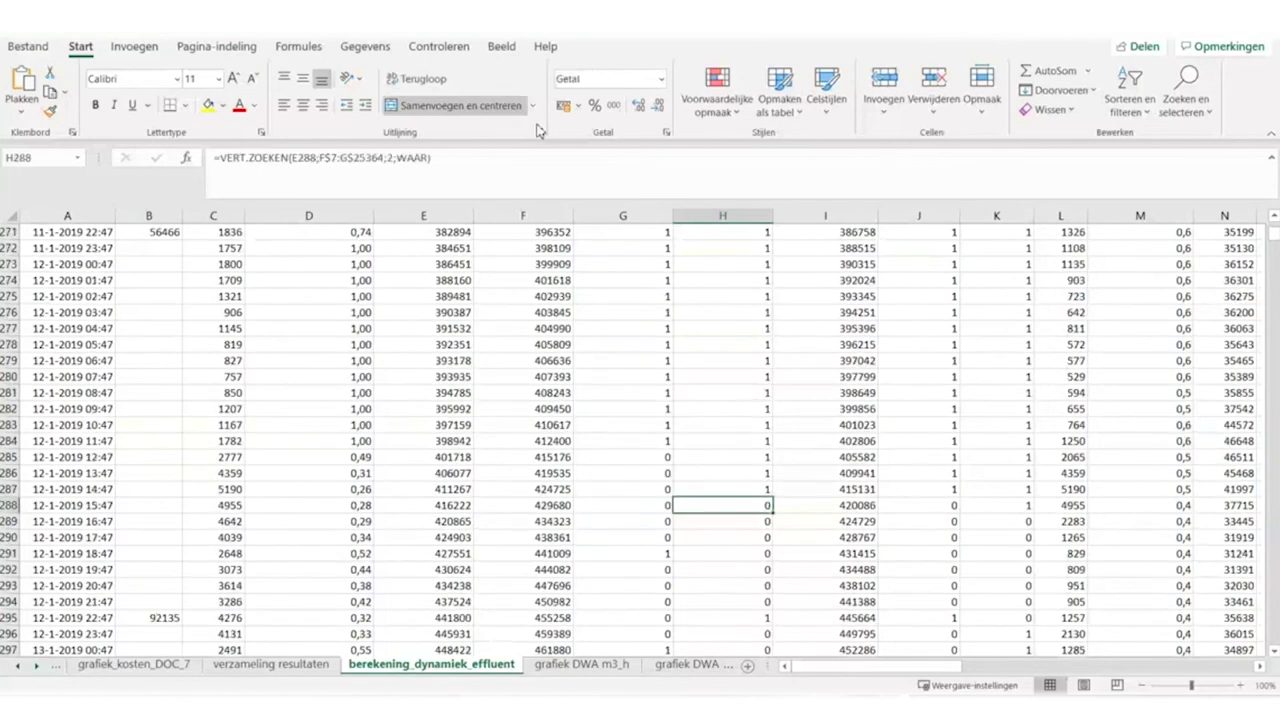
left_click(639, 106)
left_click(639, 106)
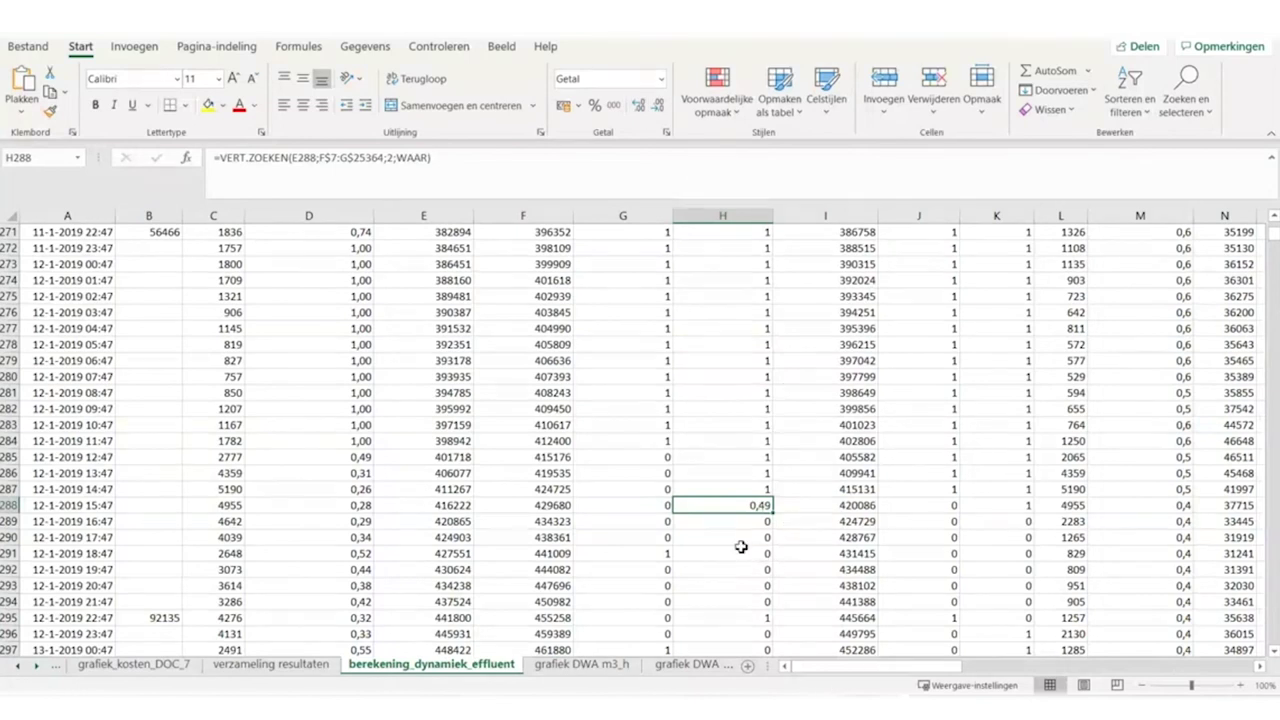
- Return to the column headings and look at the concentratie na VBT heading in K6
scroll(740, 546, "up", 20)
scroll(740, 546, "up", 20)
scroll(740, 546, "up", 20)
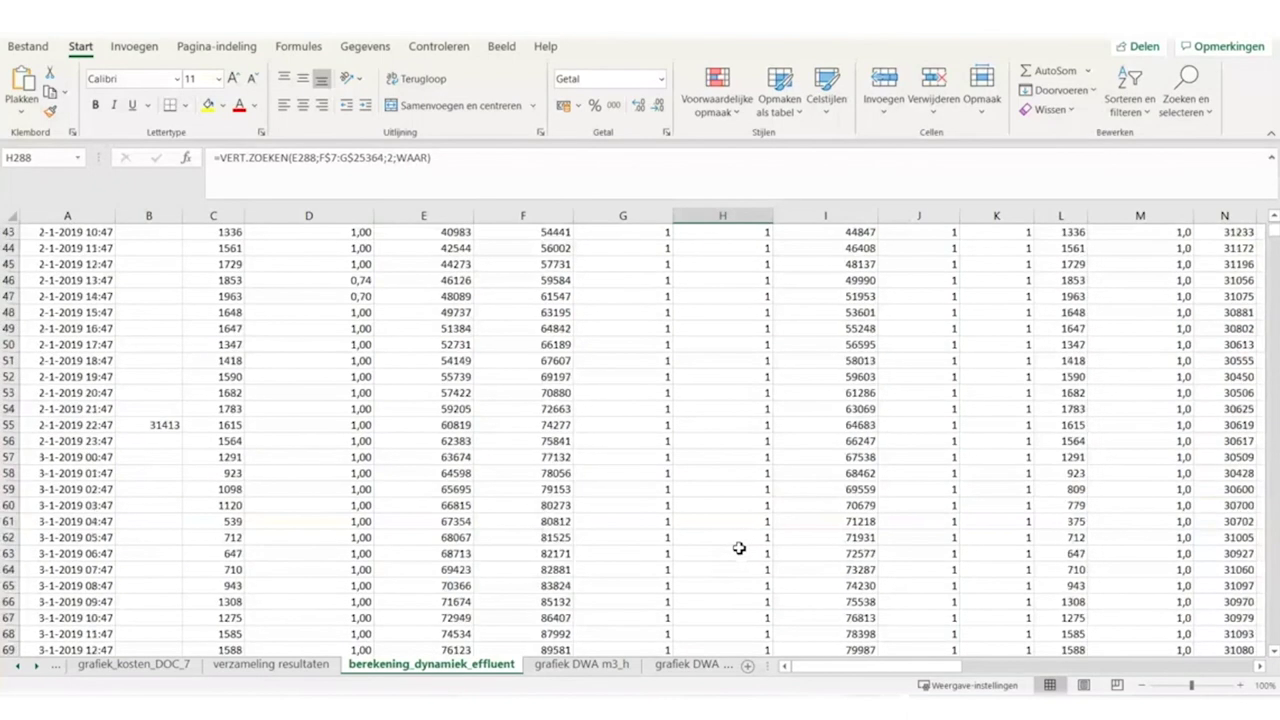
scroll(740, 548, "up", 14)
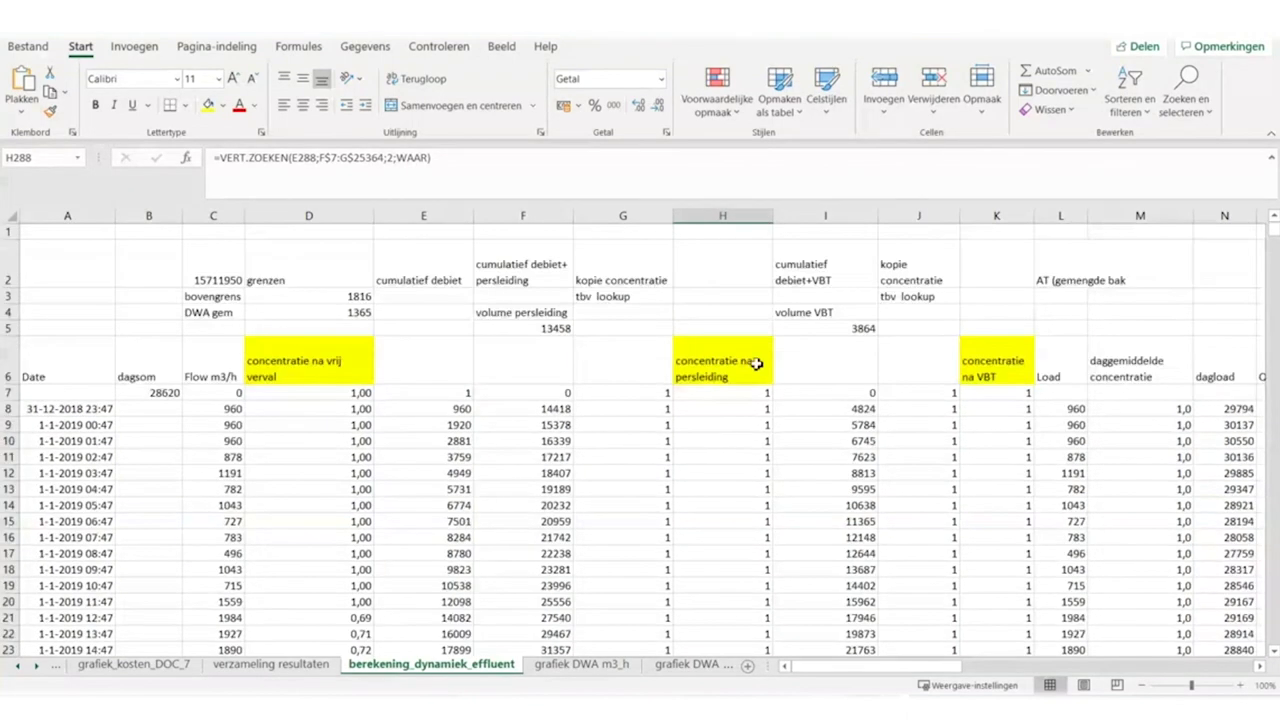
left_click(994, 356)
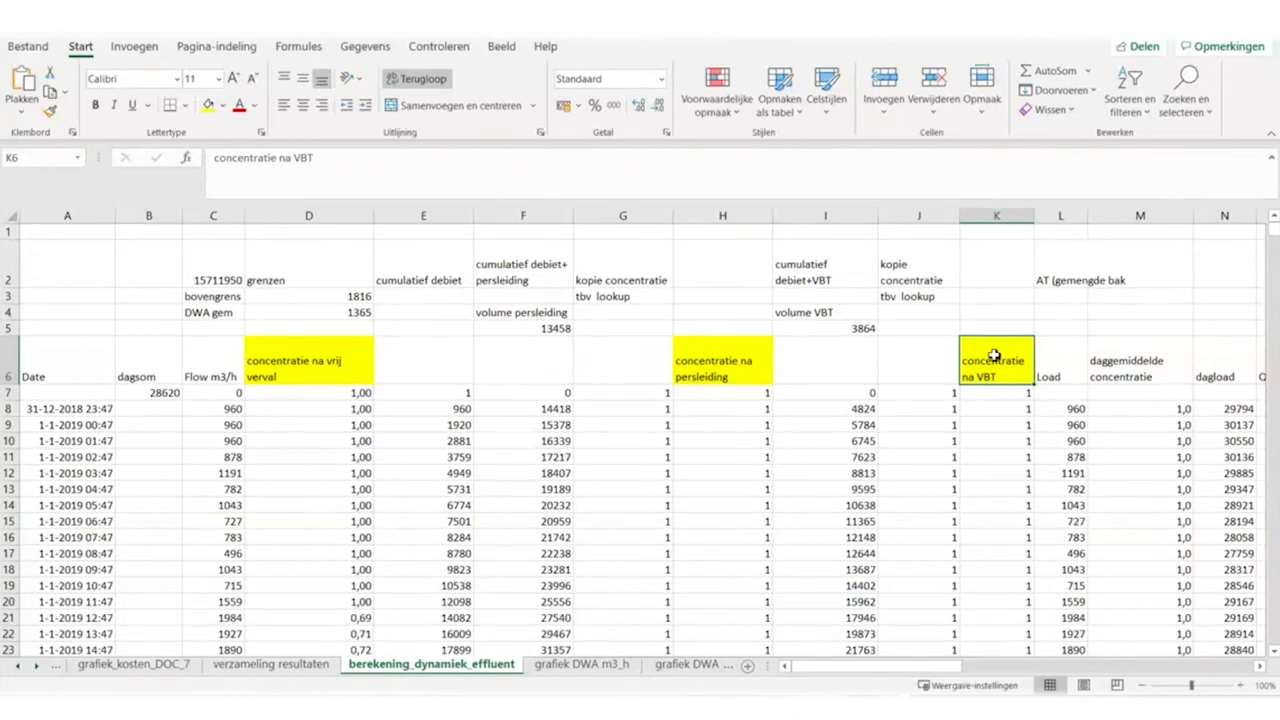
- Review the mixed-tank (AT) calculation headings in row 6, from Load through to concentratie na AT
key("Right")
key("Right")
key("Right")
key("Right")
key("Right")
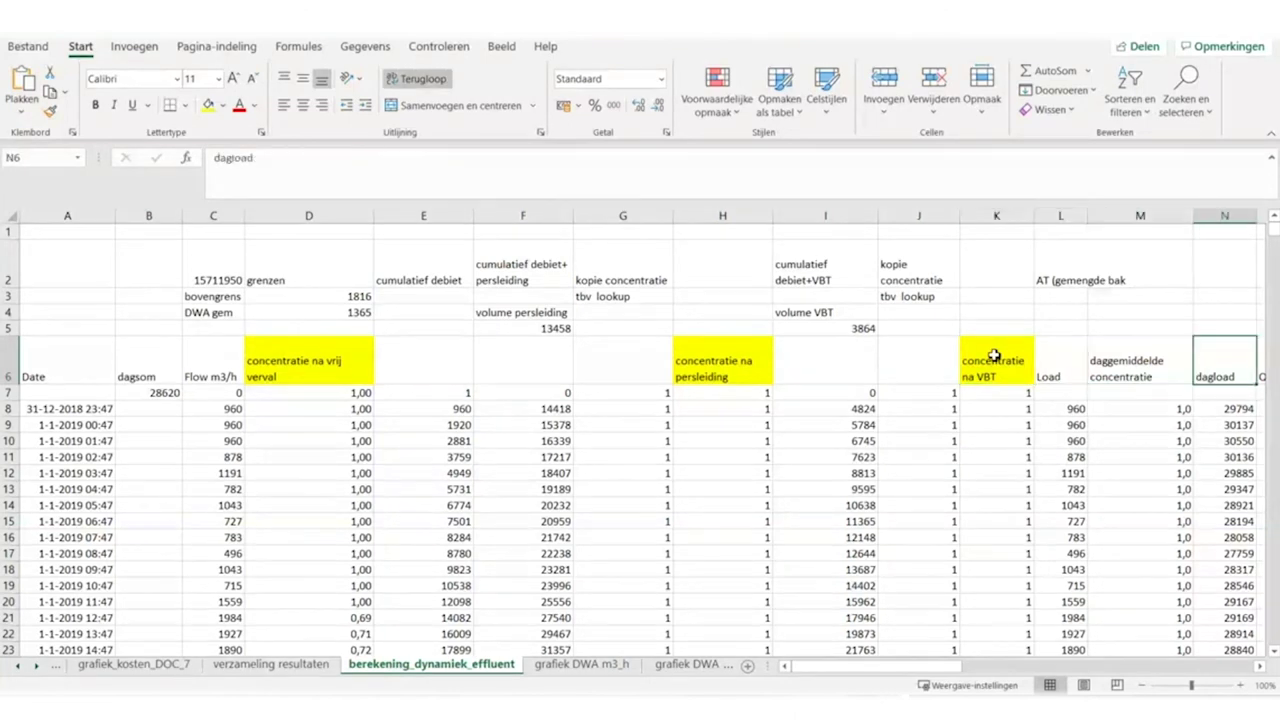
key("Right")
key("Right")
key("Right")
key("Right")
key("Right")
key("Right")
key("Right")
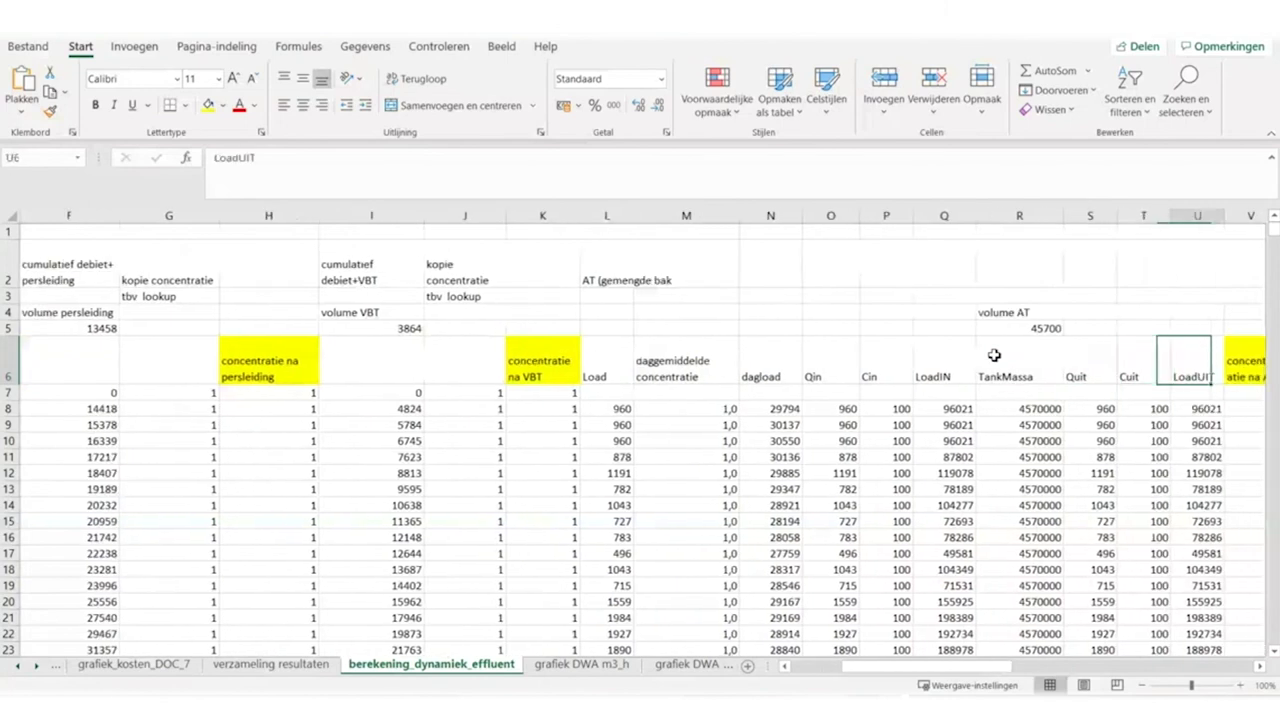
key("Left")
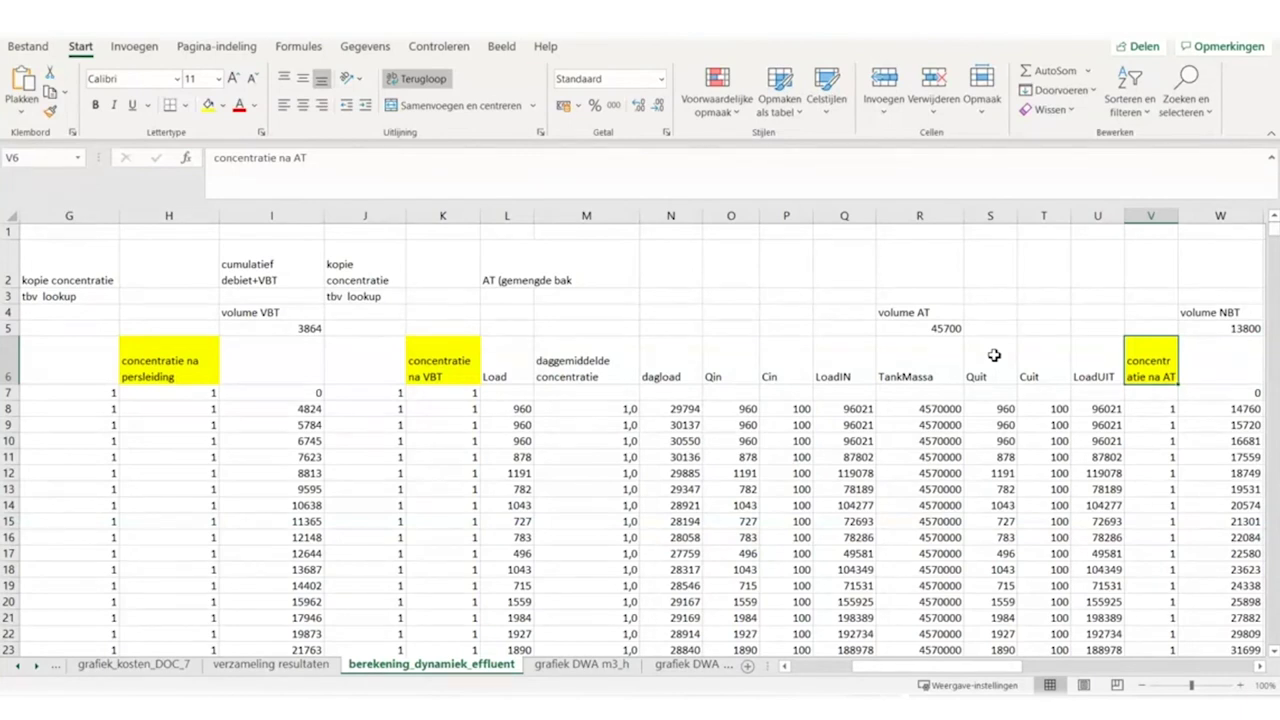
- Review the concentratie na NBT and Dwa of niet? headings in row 6
key("Right")
key("Right")
key("Right")
key("Right")
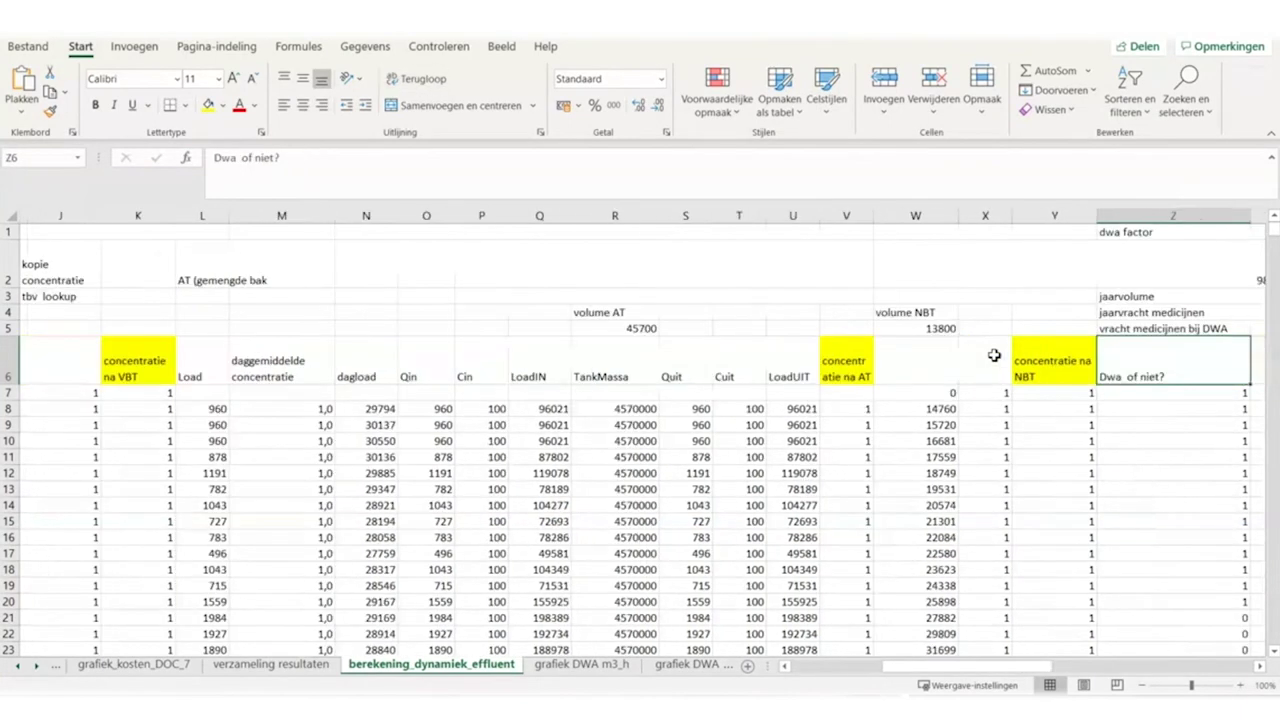
key("Left")
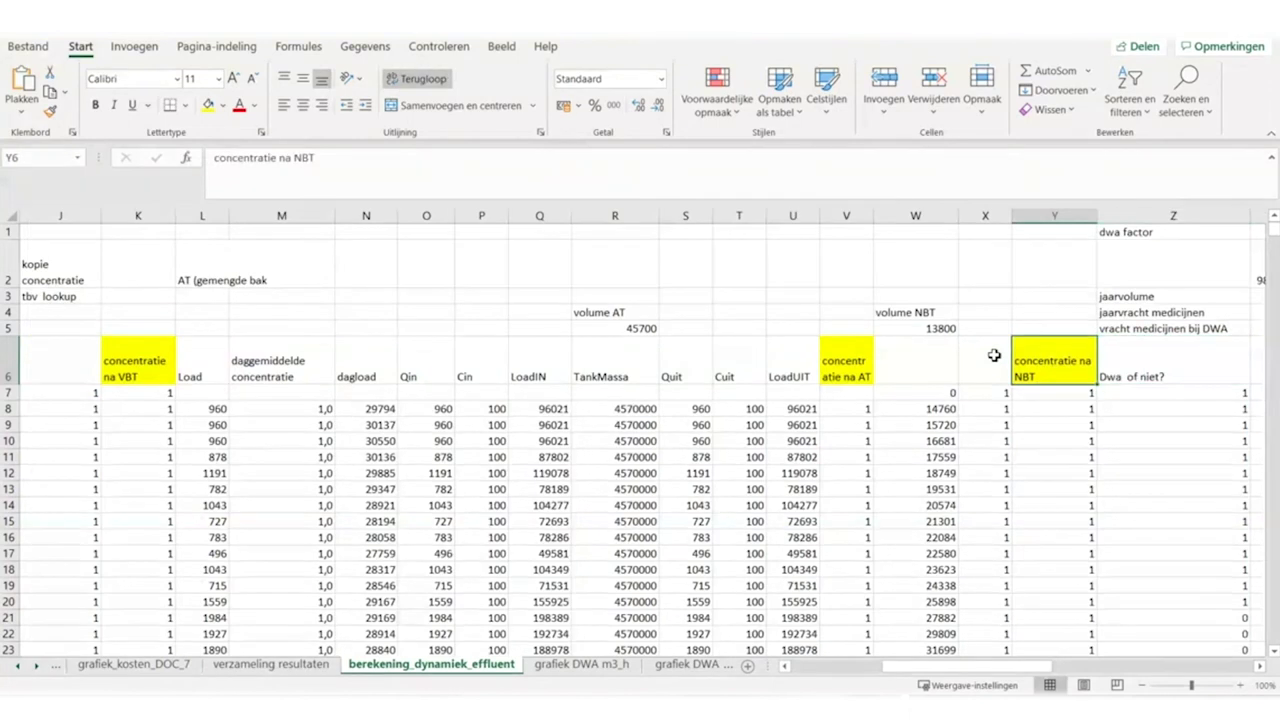
key("Left")
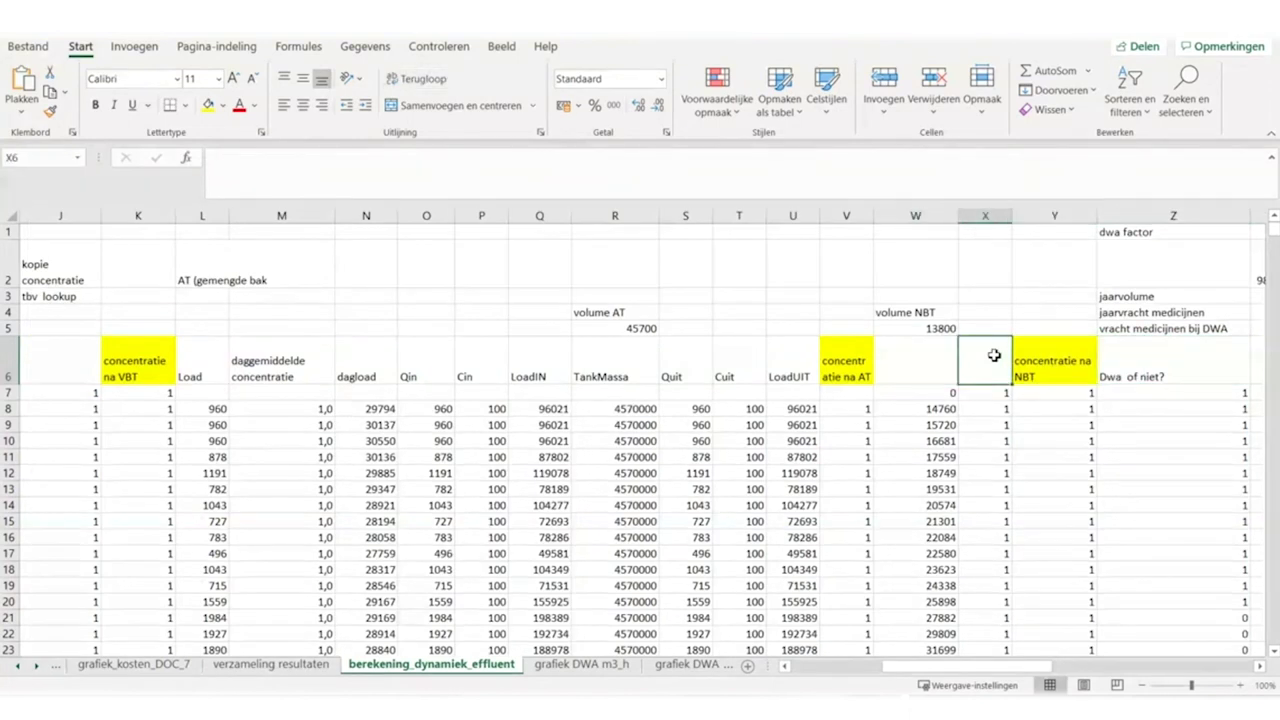
key("Right")
key("Right")
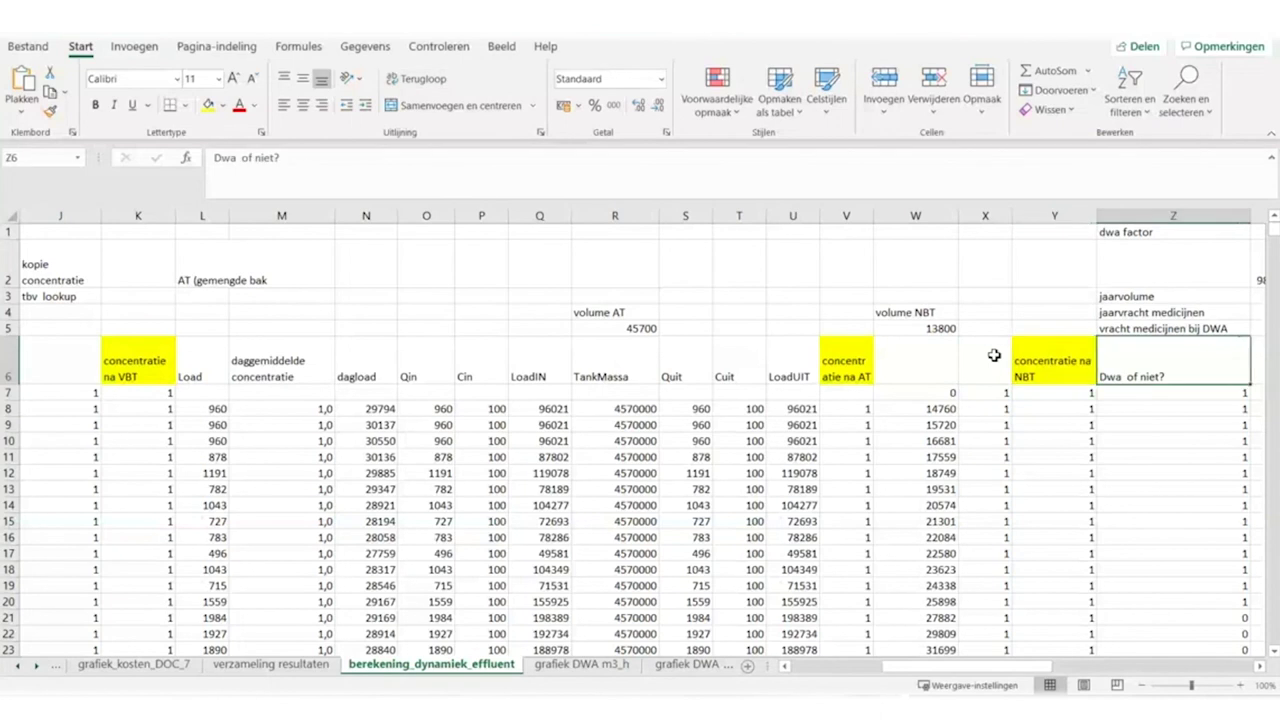
key("Left")
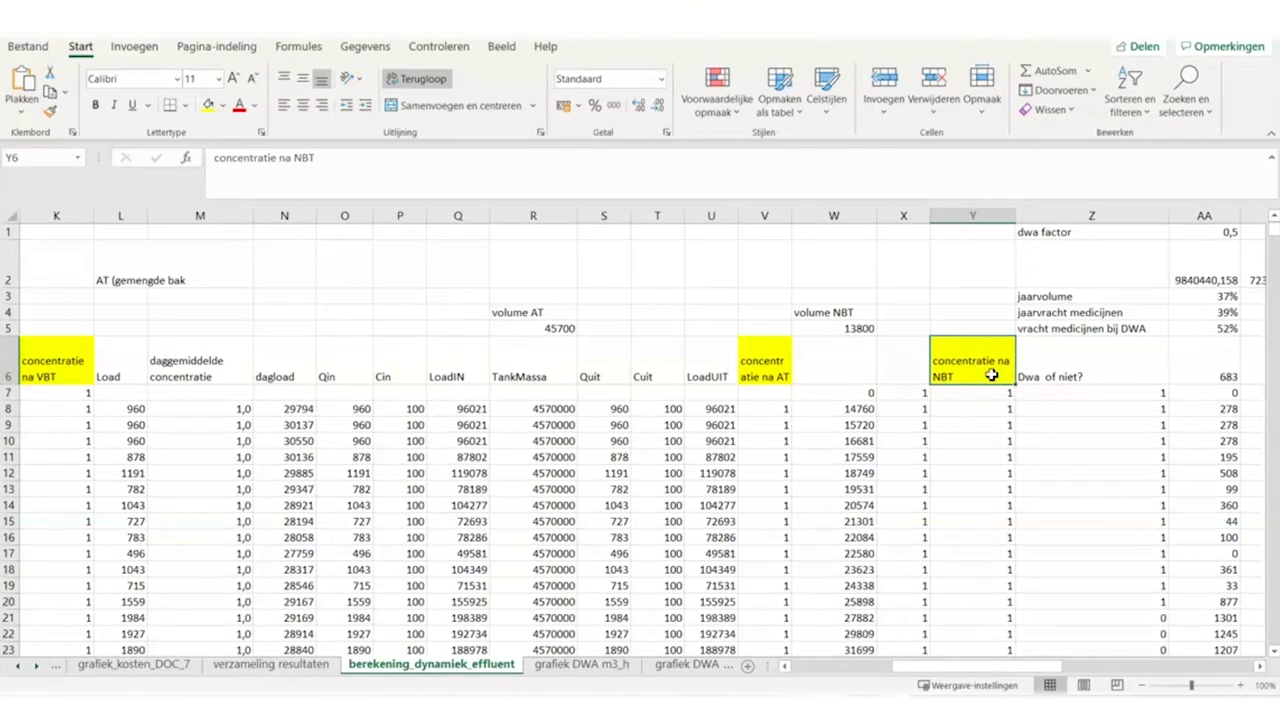
key("Right")
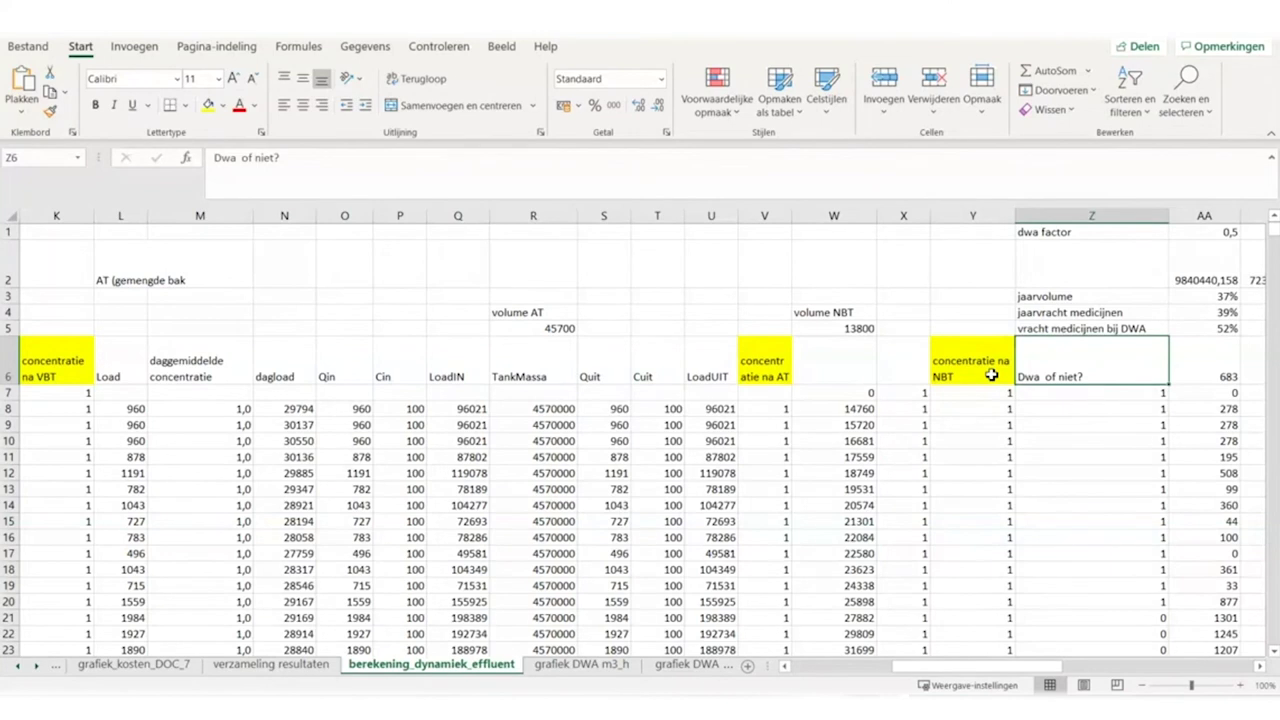
key("Right")
scroll(991, 375, "right", 1)
key("Left")
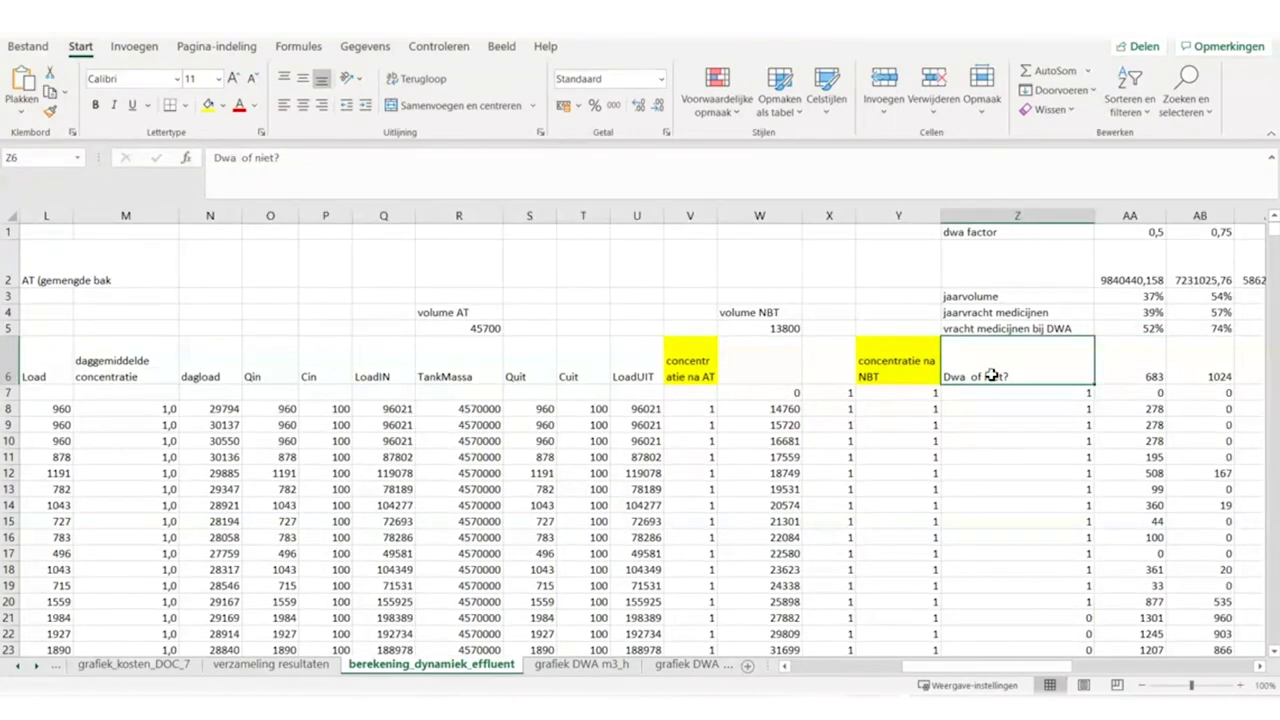
- Inspect the first dwa factor column: the capacity formula in AA6, the factor in AA1 and the hourly formula in AA8
left_click(1130, 372)
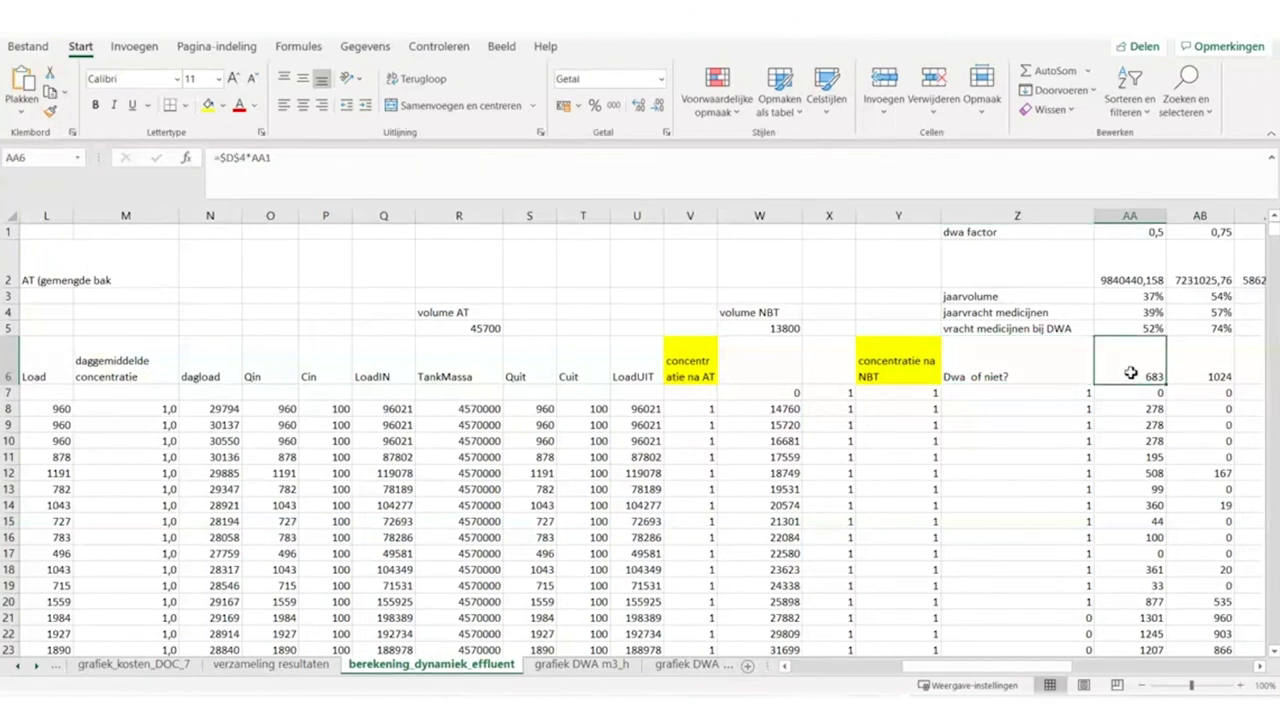
scroll(1130, 372, "right", 2)
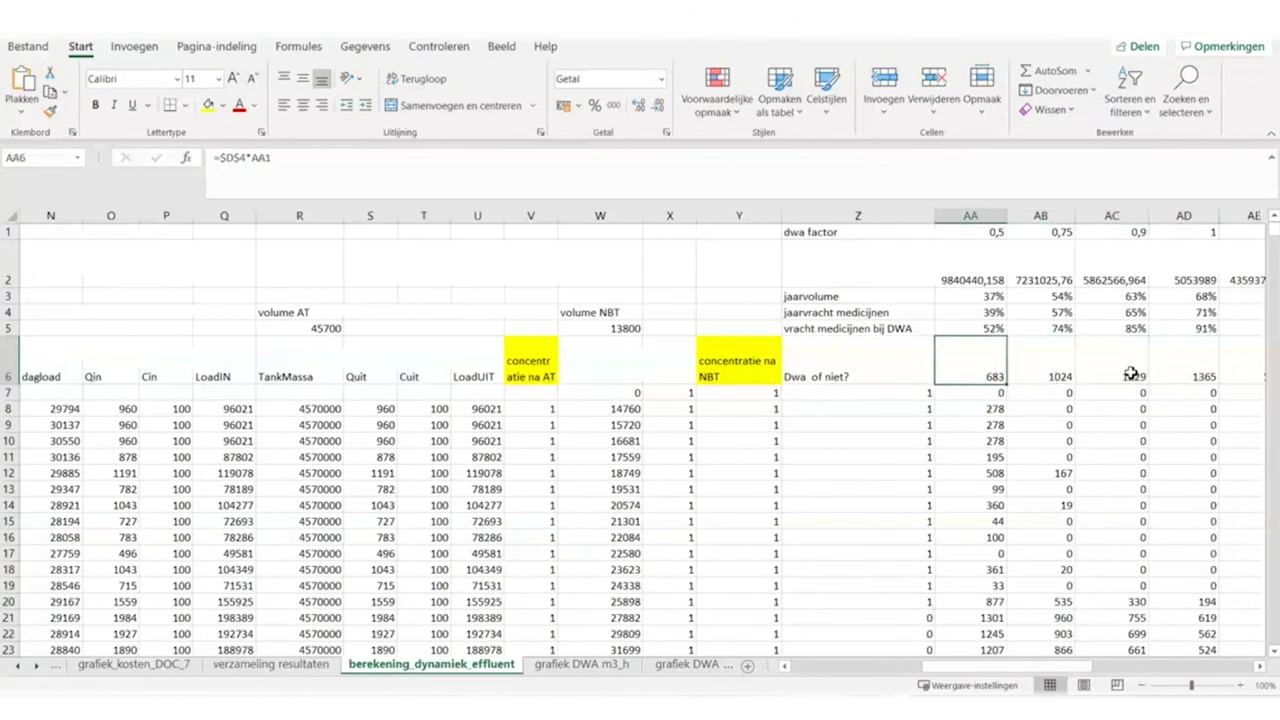
left_click(995, 234)
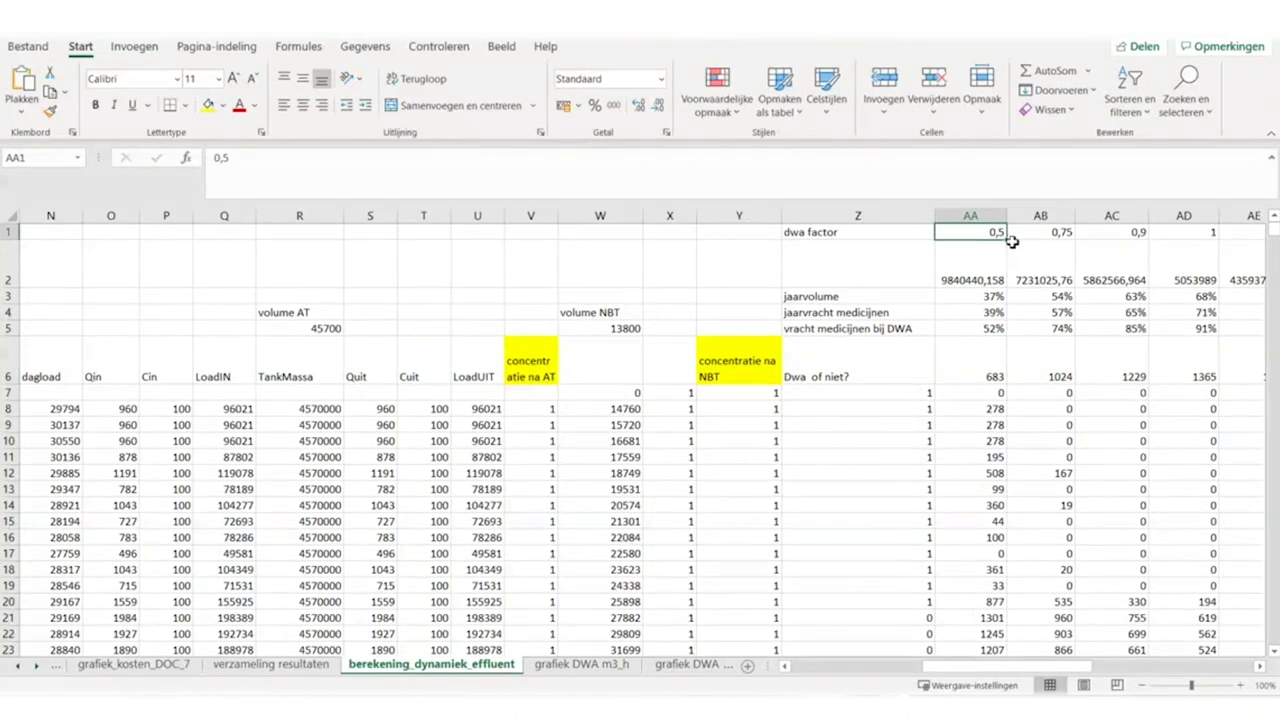
left_click(985, 418)
left_click(985, 410)
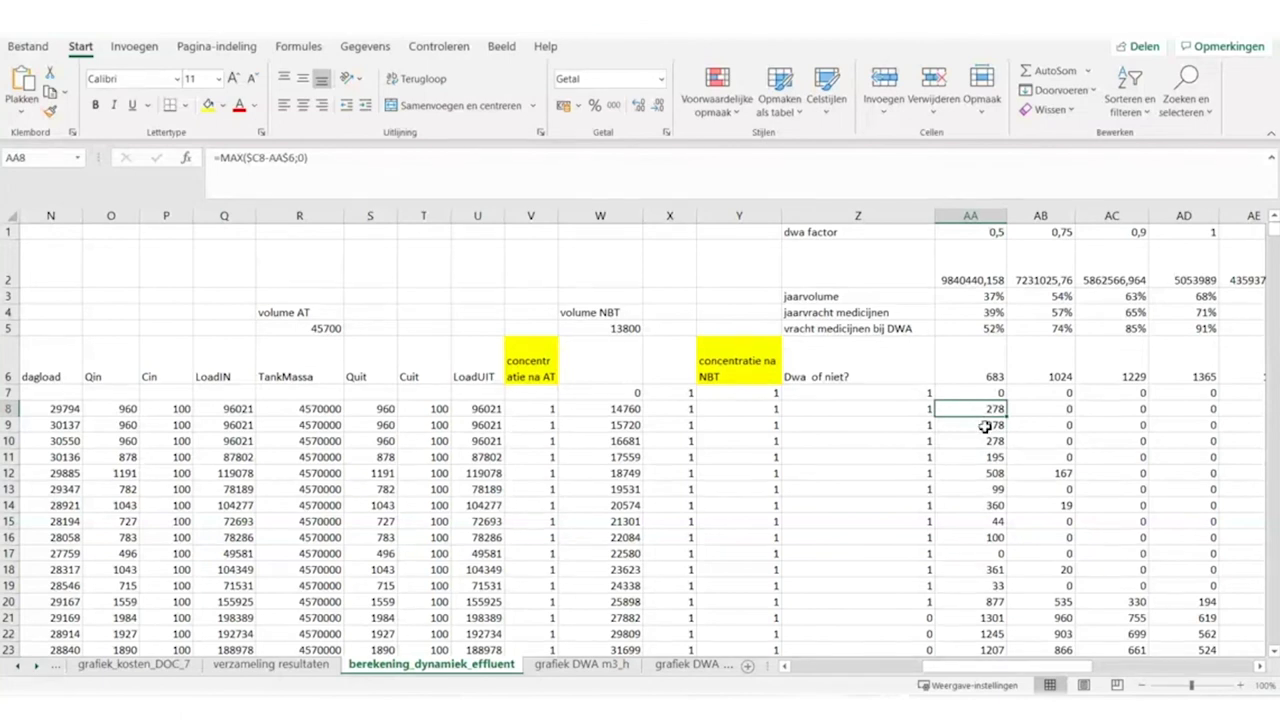
- Compare the hourly formulas in row 8 across the dwa factor columns, starting and ending at AA8
key("Right")
key("Right")
key("Right")
key("Right")
key("Right")
key("Right")
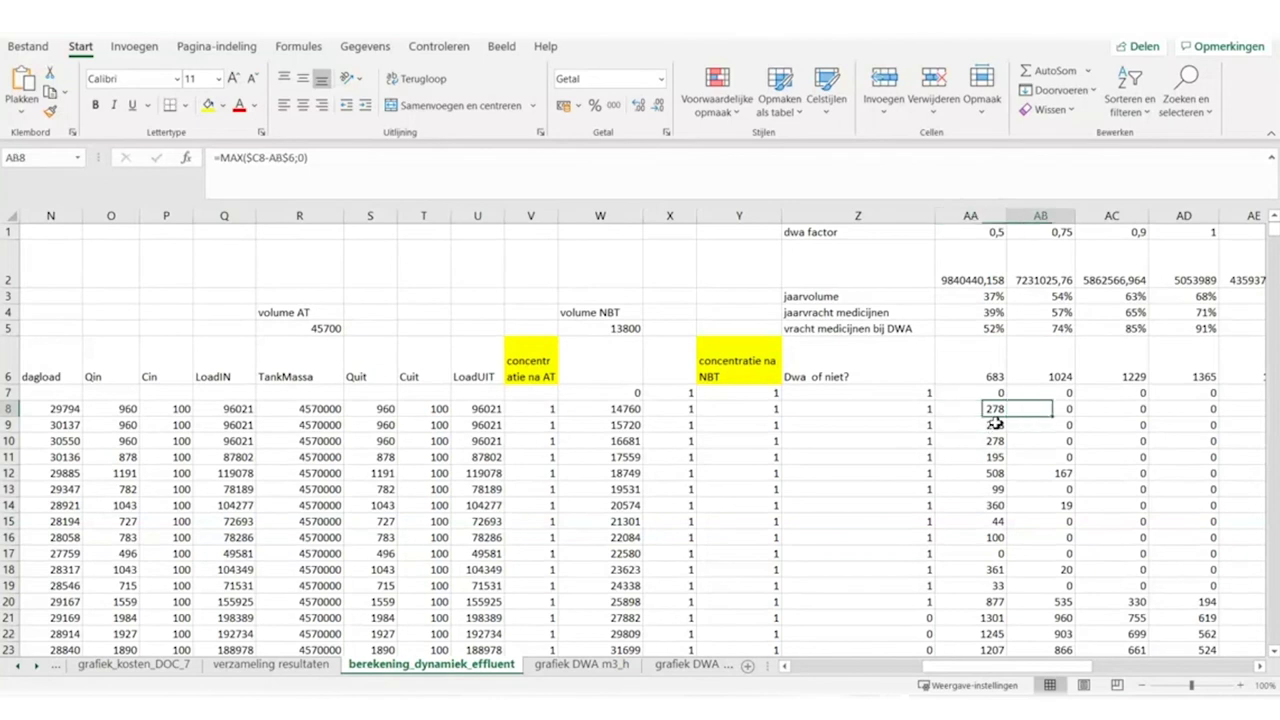
key("Left")
key("Left")
key("Left")
key("Left")
key("Left")
key("Left")
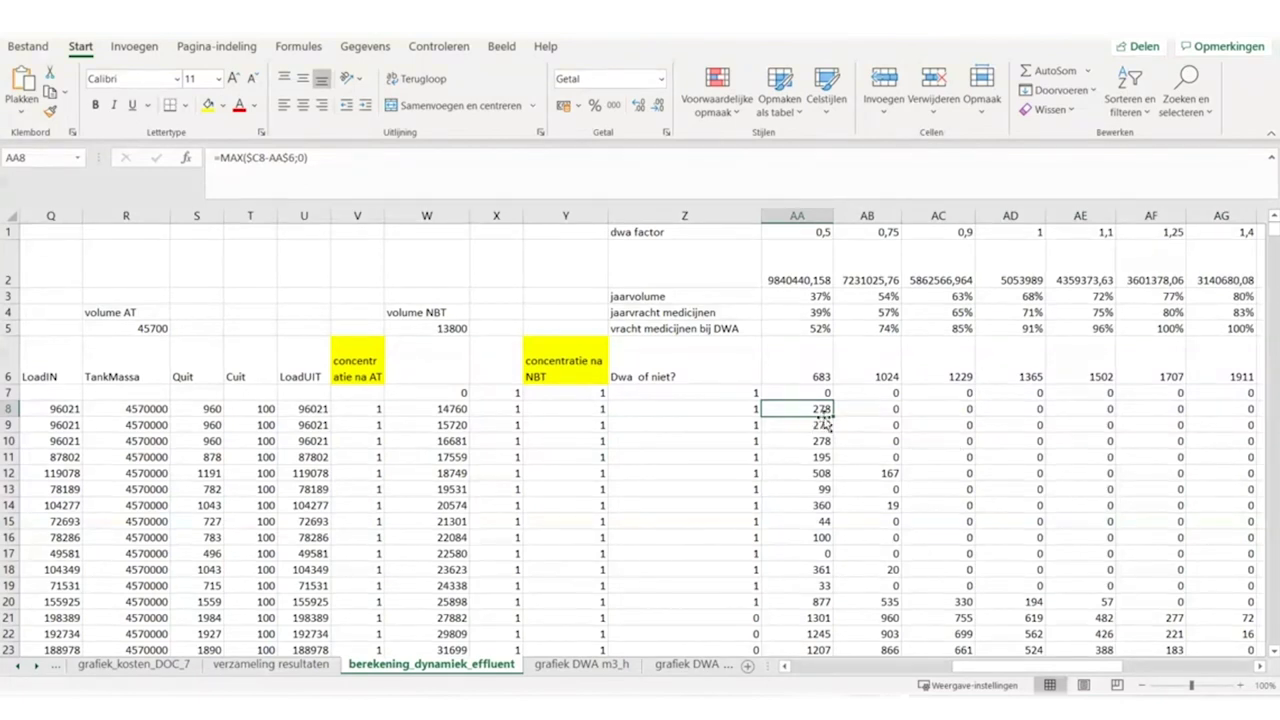
- Inspect the dwa factor in AB1 and the hourly formulas in row 12 from AC12 through AI12
left_click(884, 232)
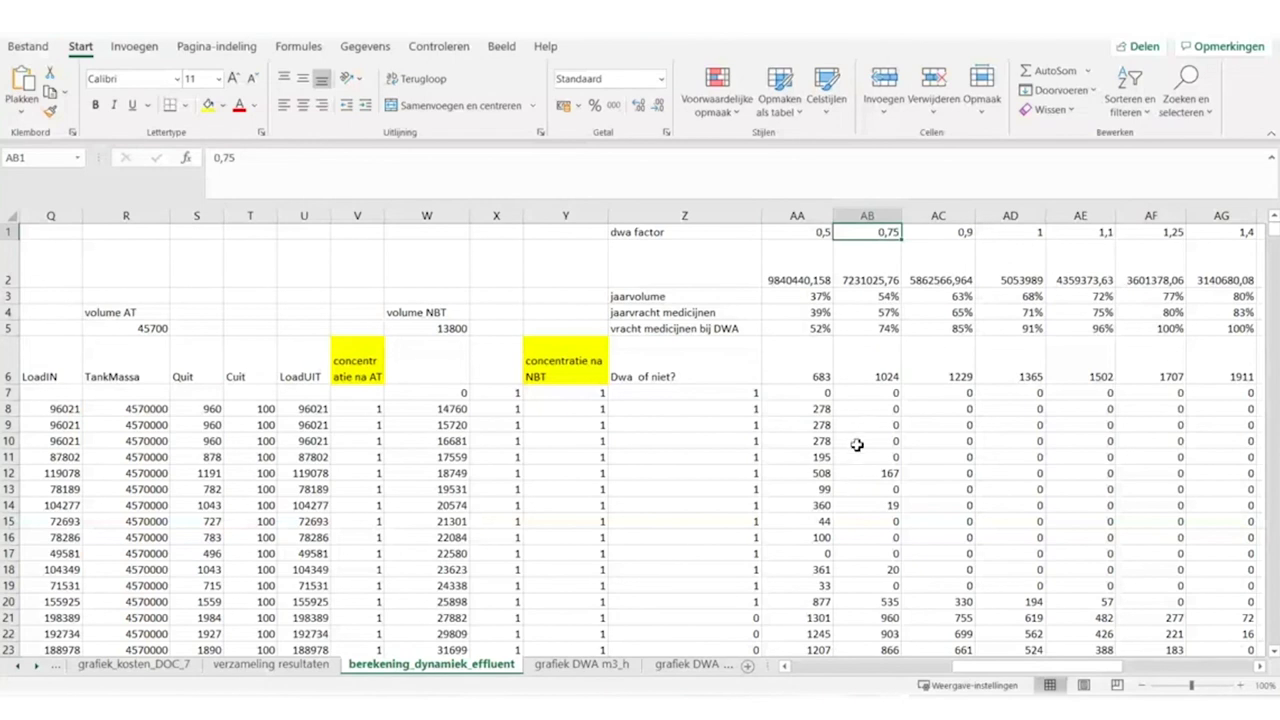
left_click(913, 473)
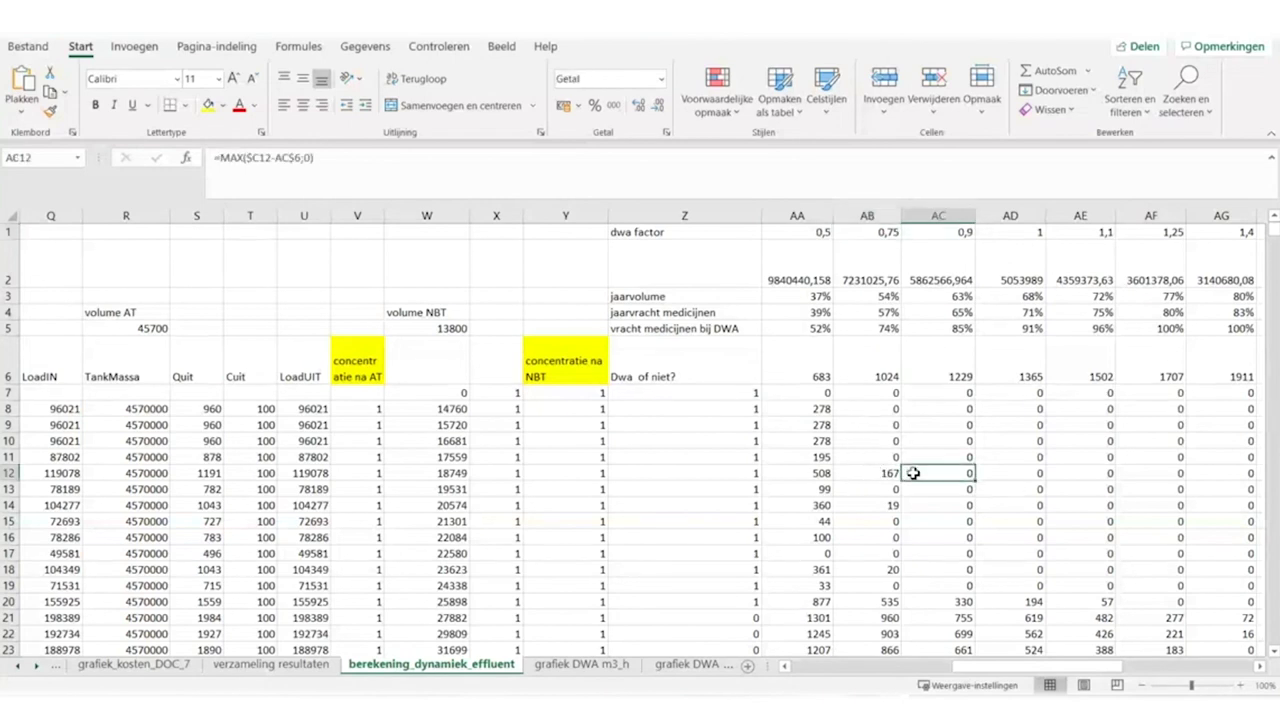
key("Right")
key("Right")
key("Right")
key("Right")
key("Right")
key("Right")
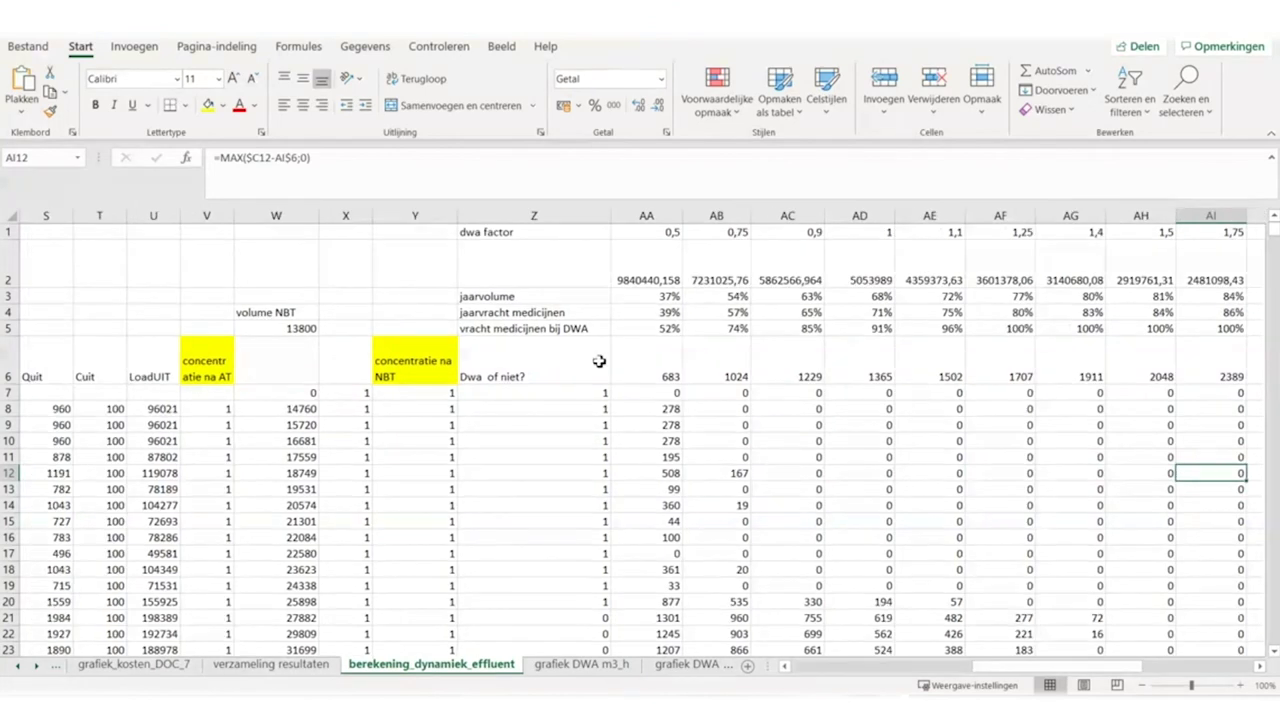
- Inspect the jaarvracht medicijnen formulas in row 4 from AA4 through AH4
left_click(640, 313)
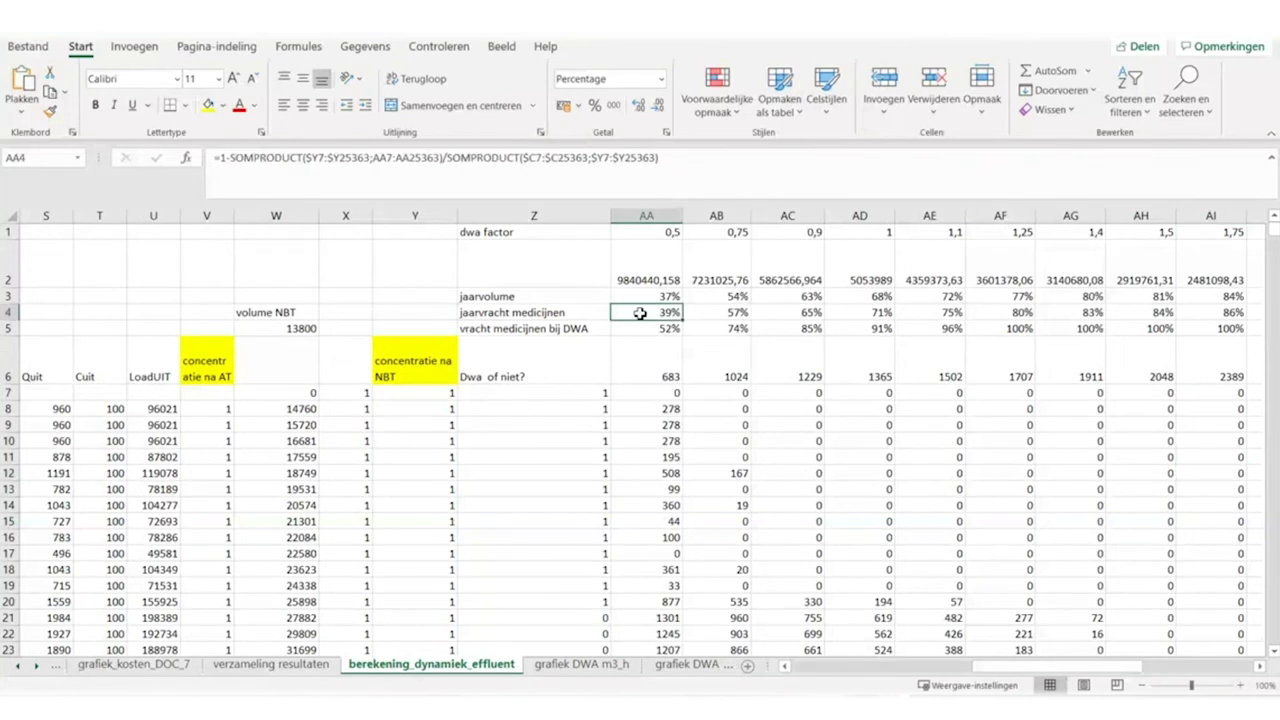
key("Right")
key("Right")
key("Right")
key("Right")
key("Right")
key("Right")
key("Right")
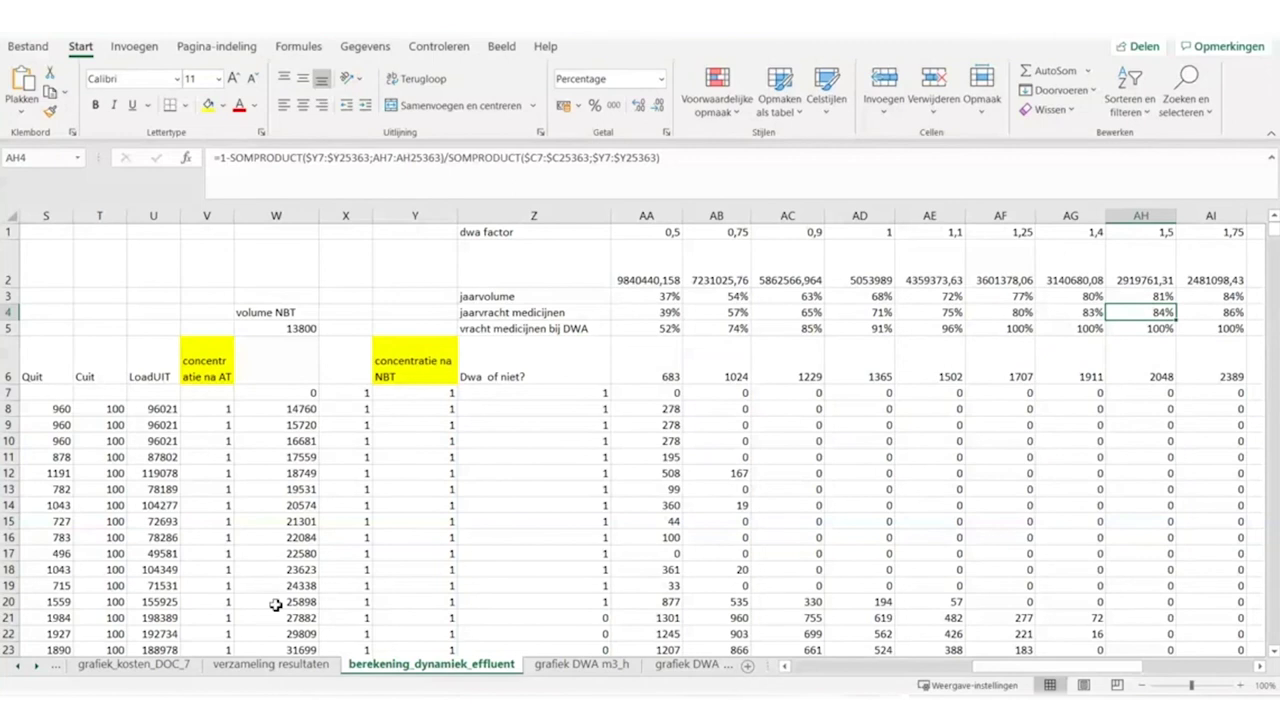
- Go to the DWA curve sheet and inspect the formula in AE19
left_click(35, 667)
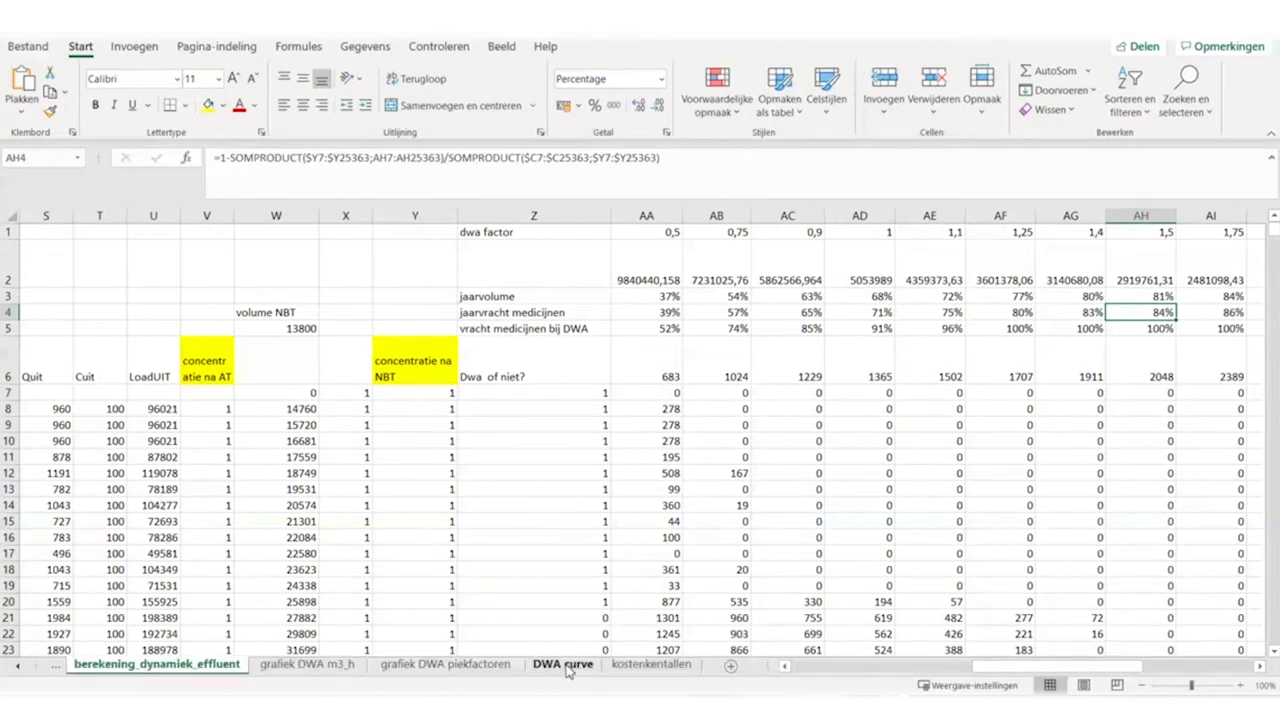
left_click(563, 664)
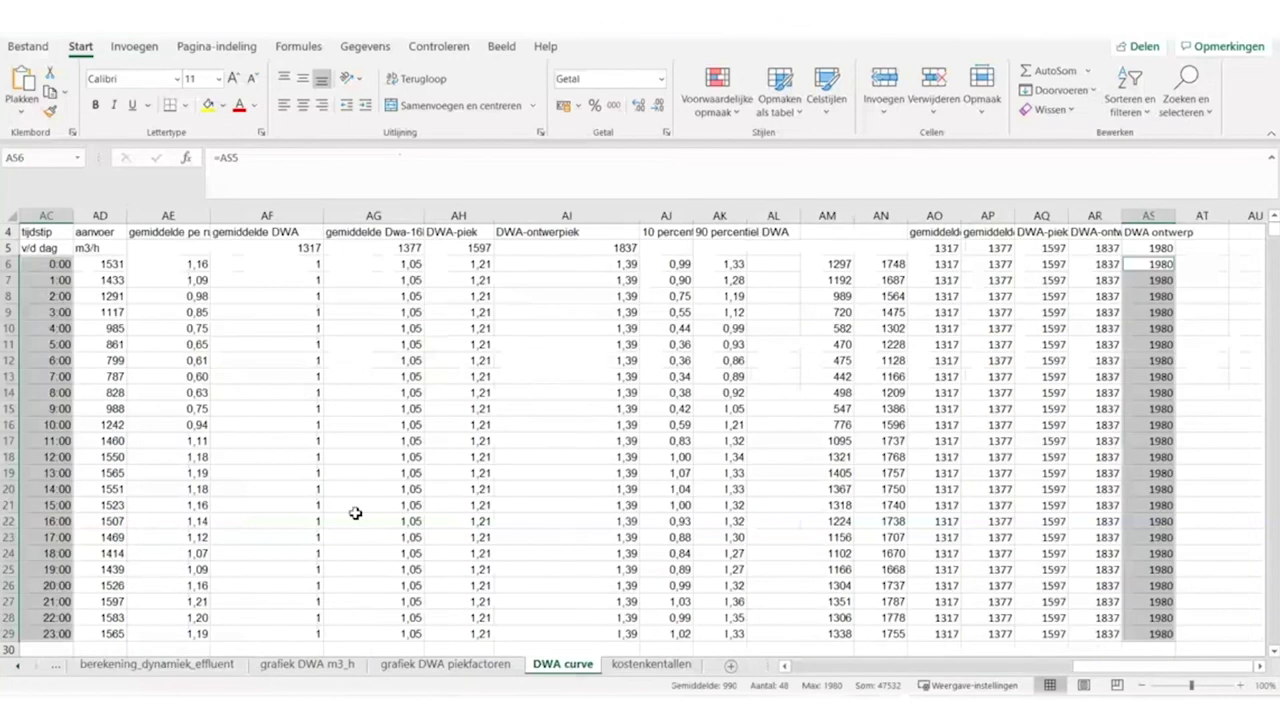
left_click(367, 472)
key("Left")
key("Left")
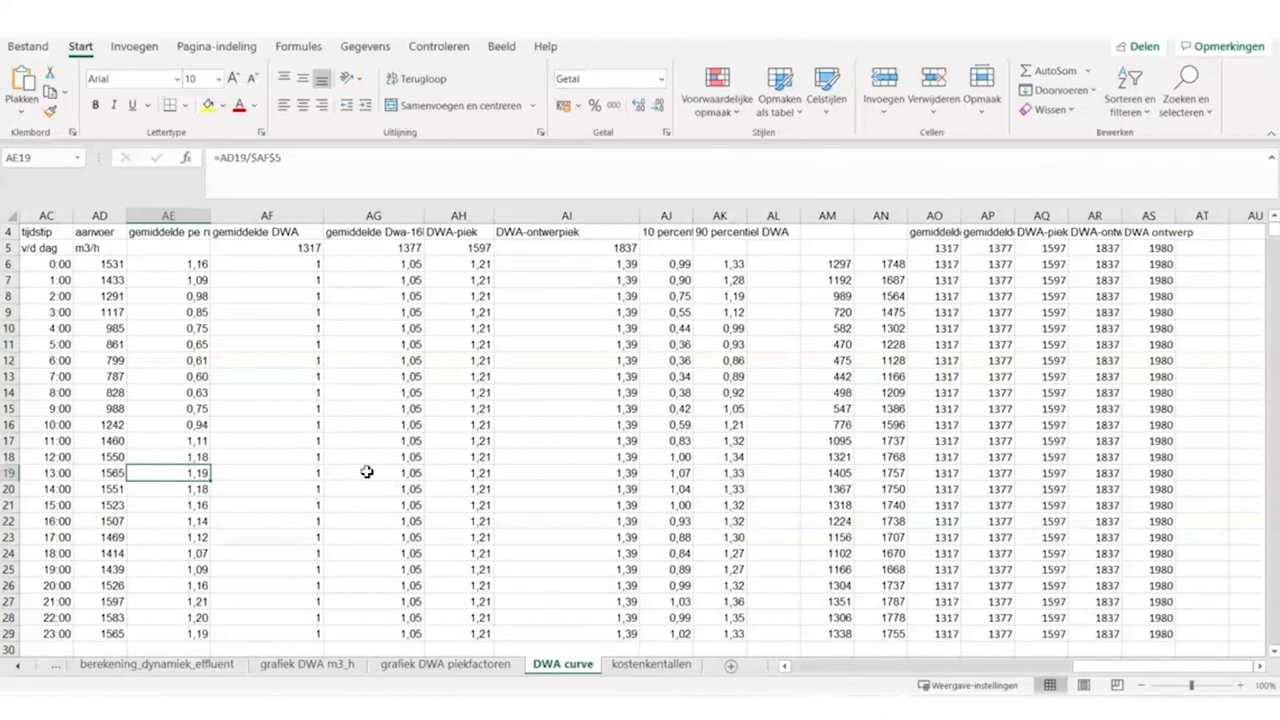
- Review the grafiek DWA piekfactoren and grafiek DWA m3_h charts and the kostenkentallen cost table
left_click(450, 665)
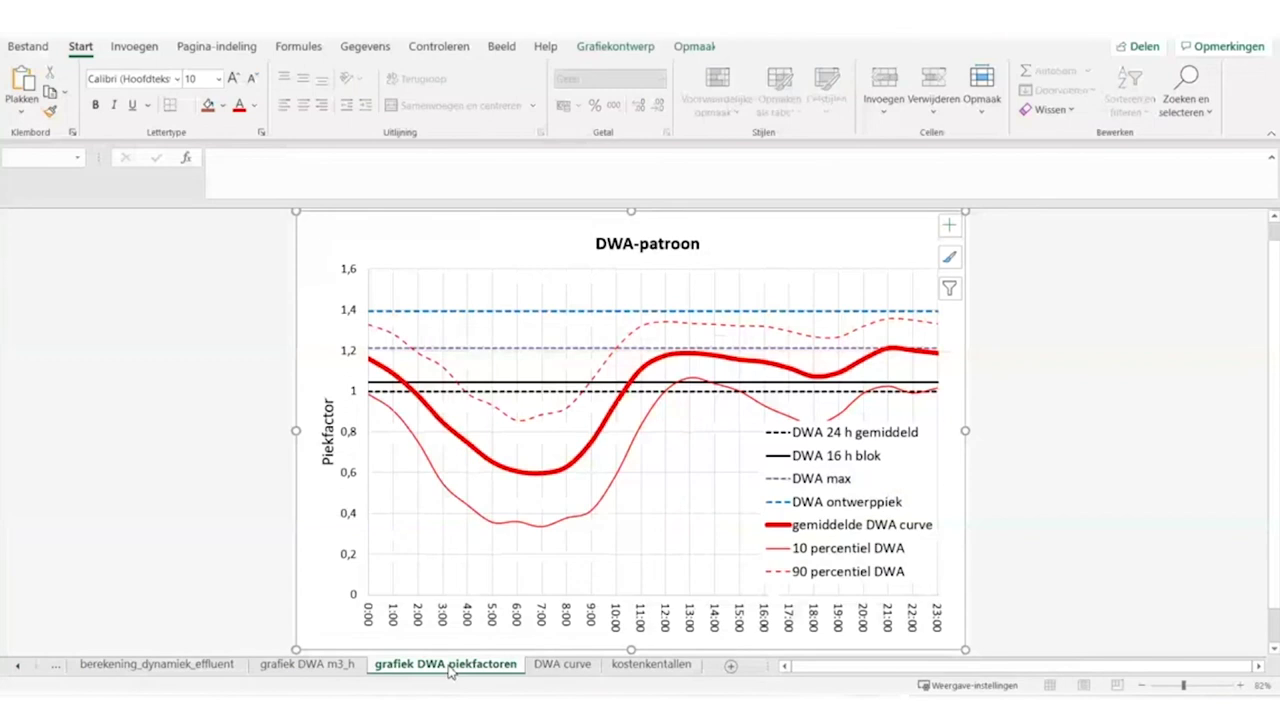
left_click(318, 665)
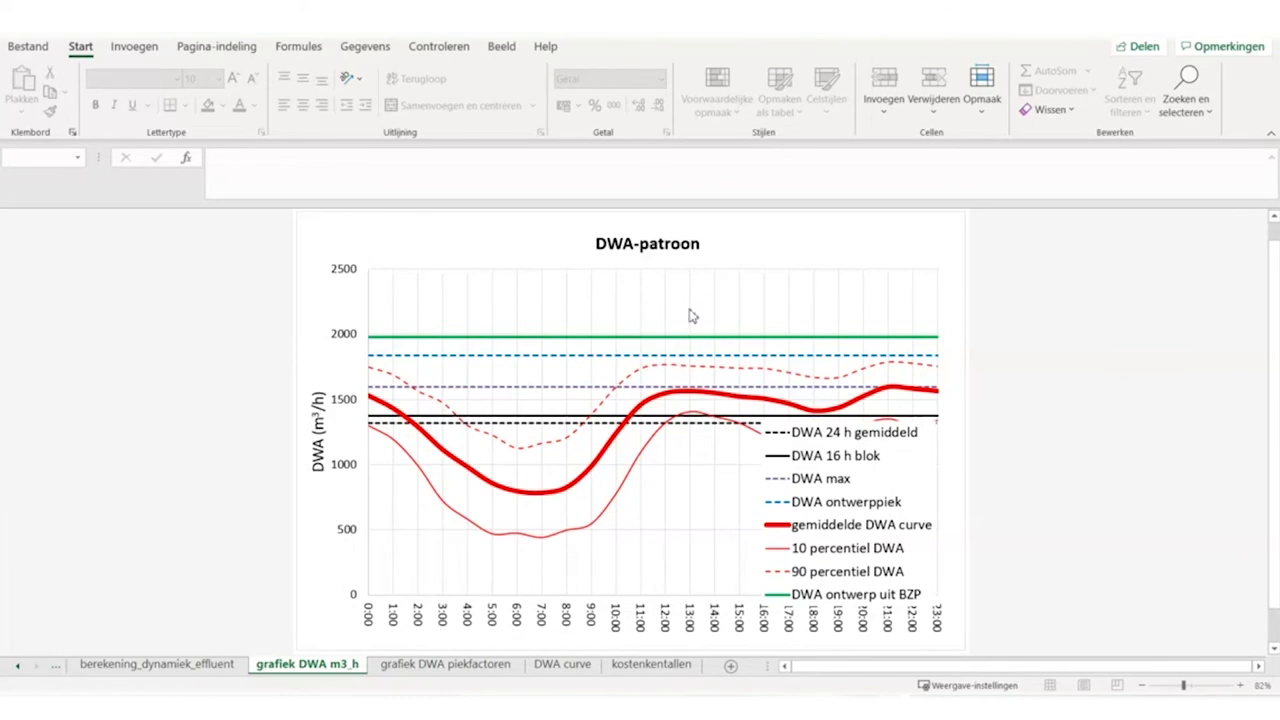
left_click(648, 665)
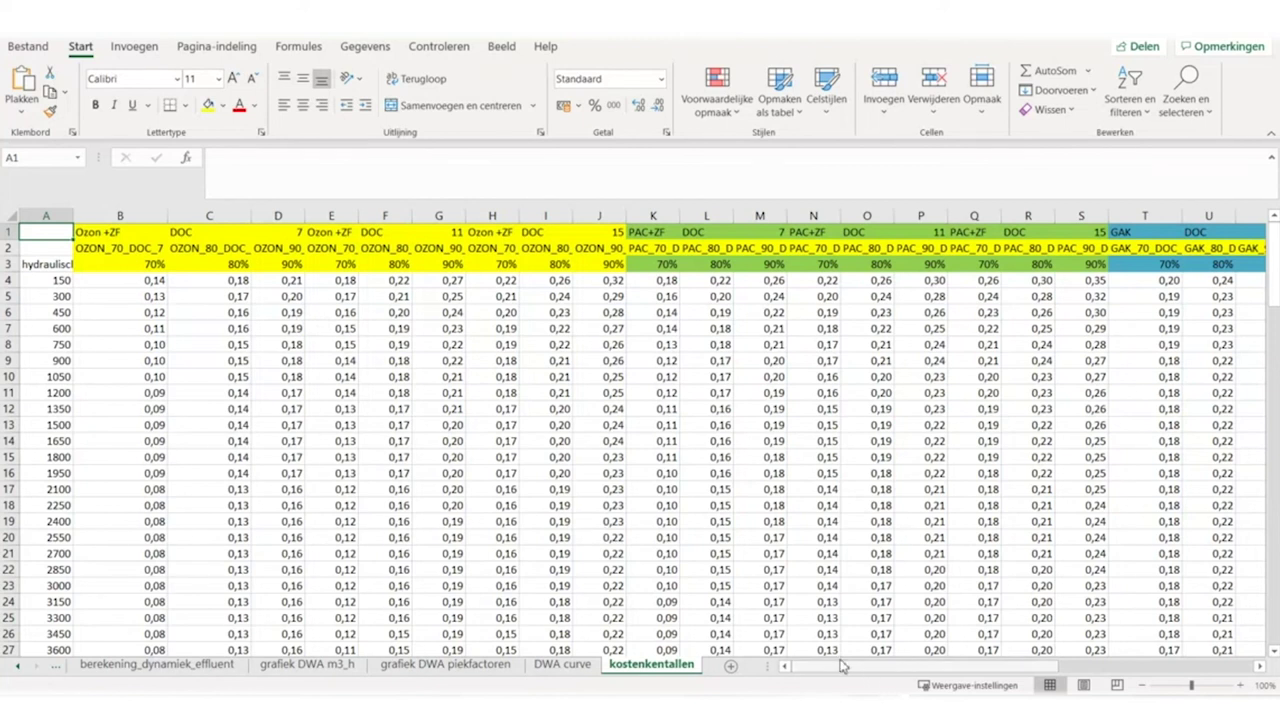
- Review the grafiek_ontwerp_m3h, grafiek_ontwerp and grafiek_kosten charts for DOC 11 and DOC 7, ending on grafiek_ontwerp_m3h
left_click(17, 667)
left_click(17, 667)
left_click(315, 666)
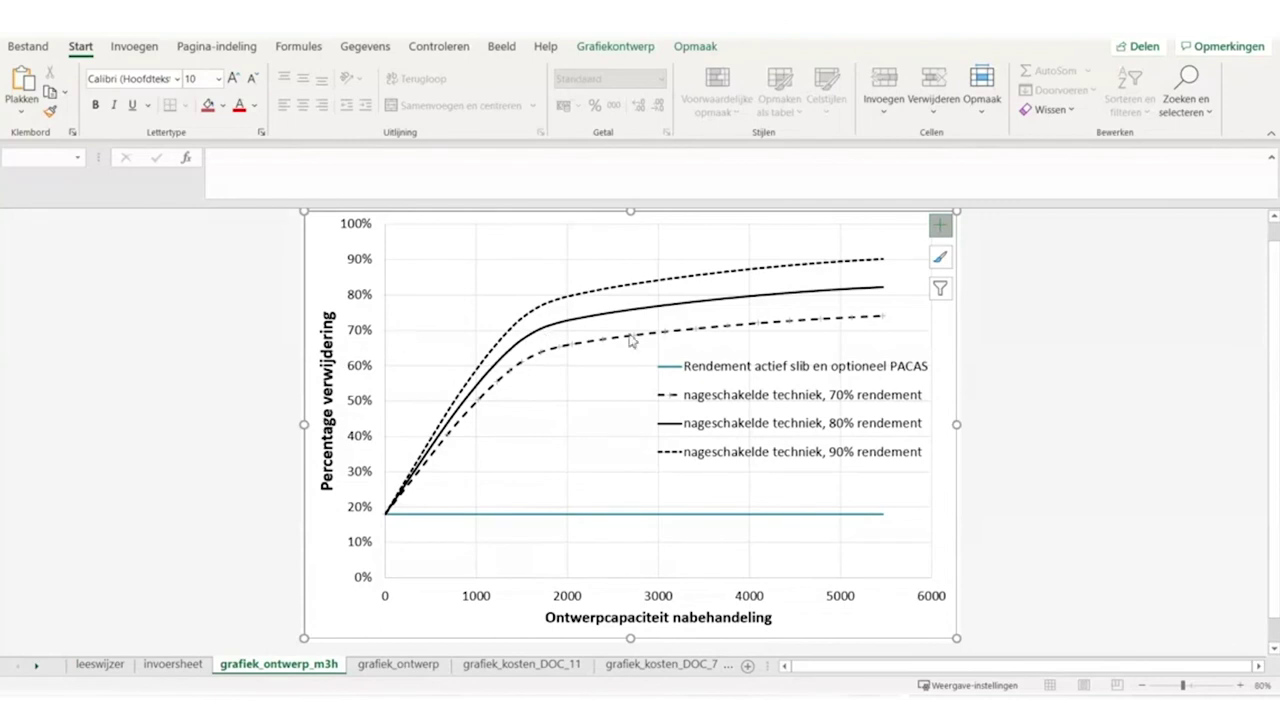
left_click(406, 666)
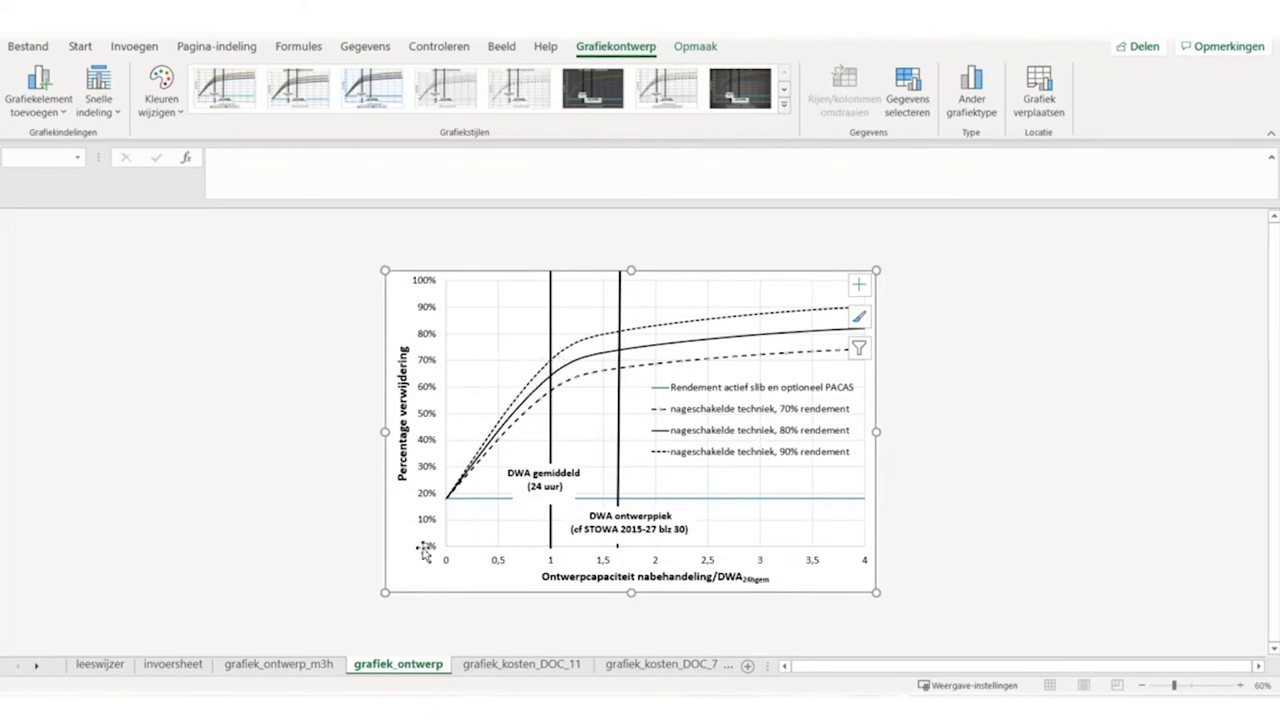
left_click(541, 665)
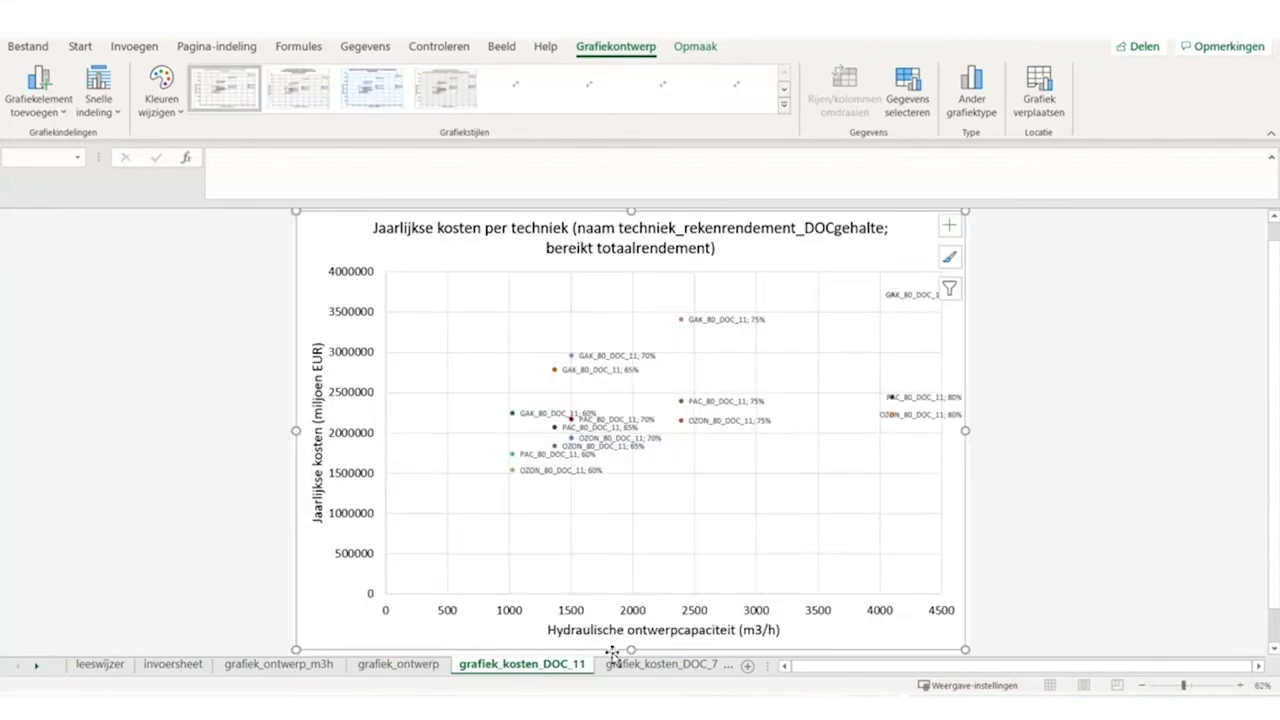
left_click(655, 665)
left_click(232, 665)
left_click(17, 665)
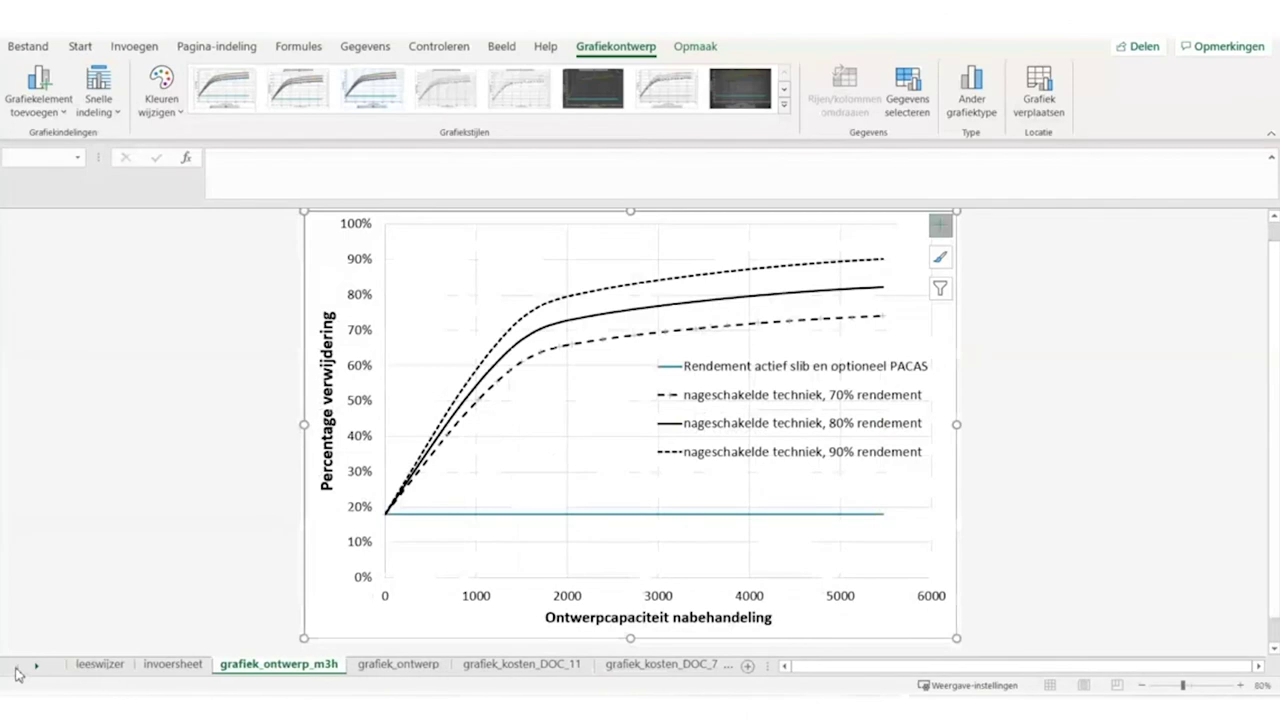
- Set rendement AT micro's on the invoersheet to 30% and check its effect in the grafiek_ontwerp_m3h chart
left_click(158, 665)
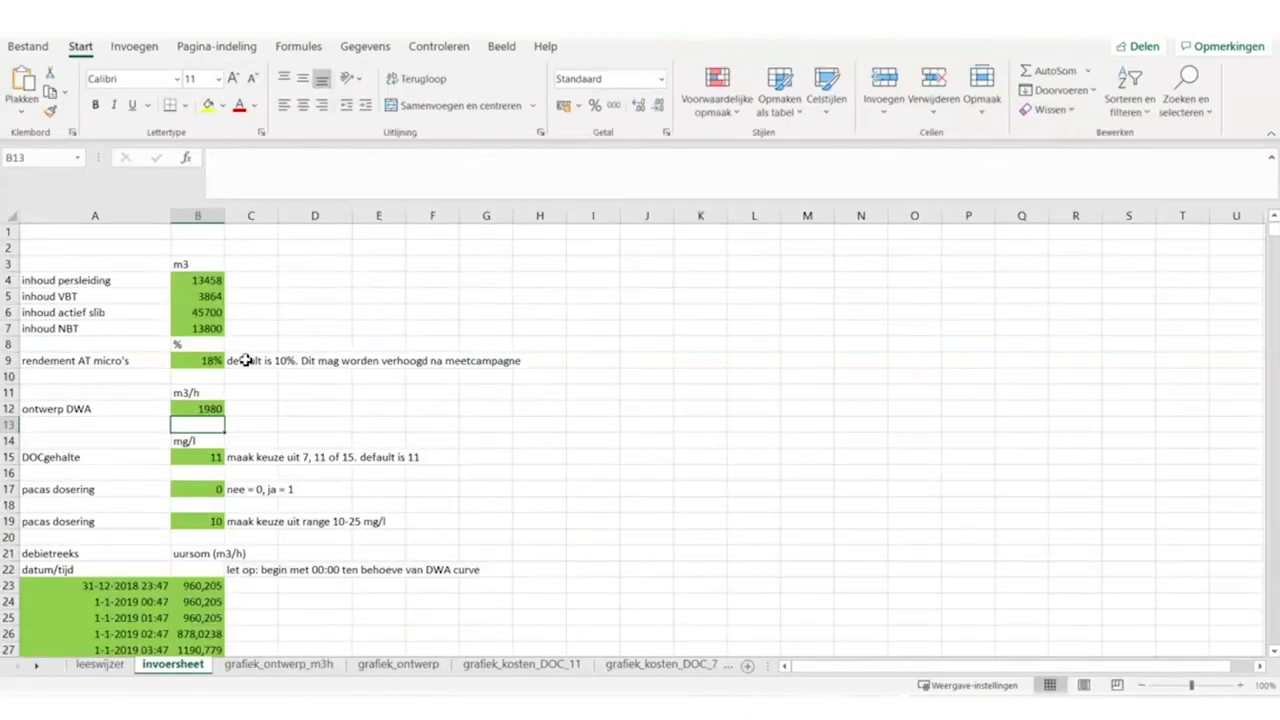
left_click(212, 364)
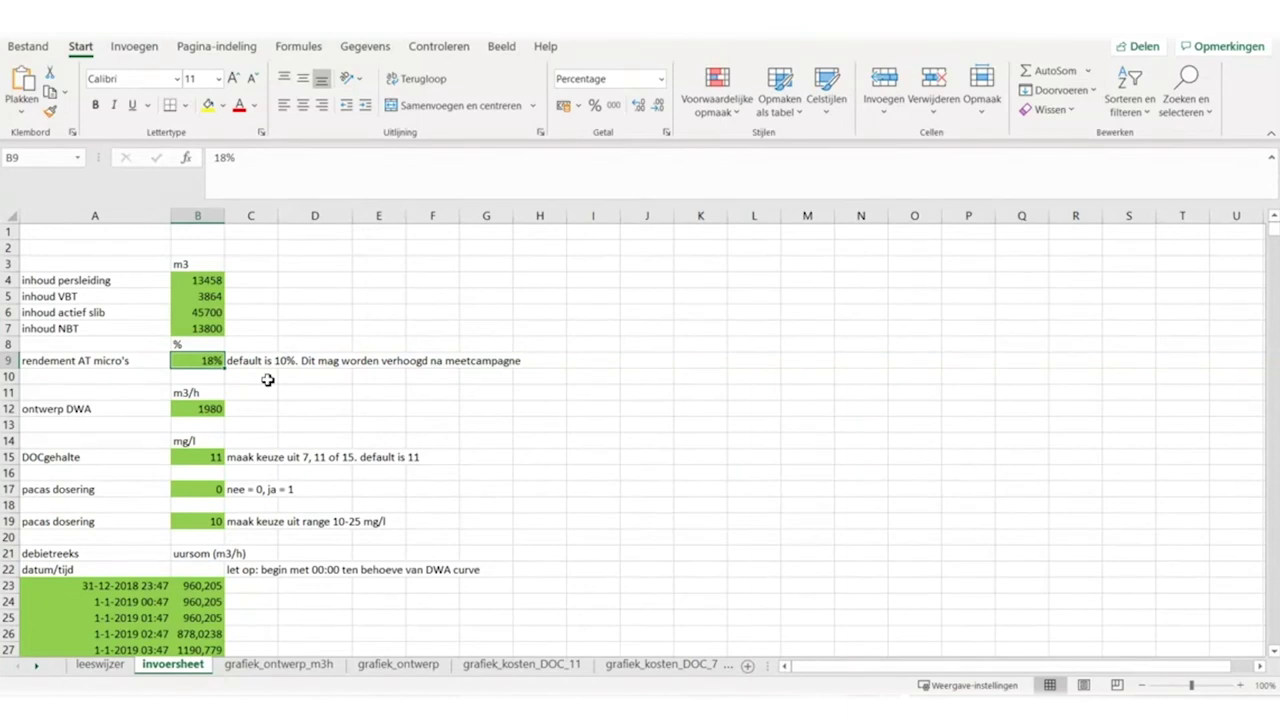
type("30")
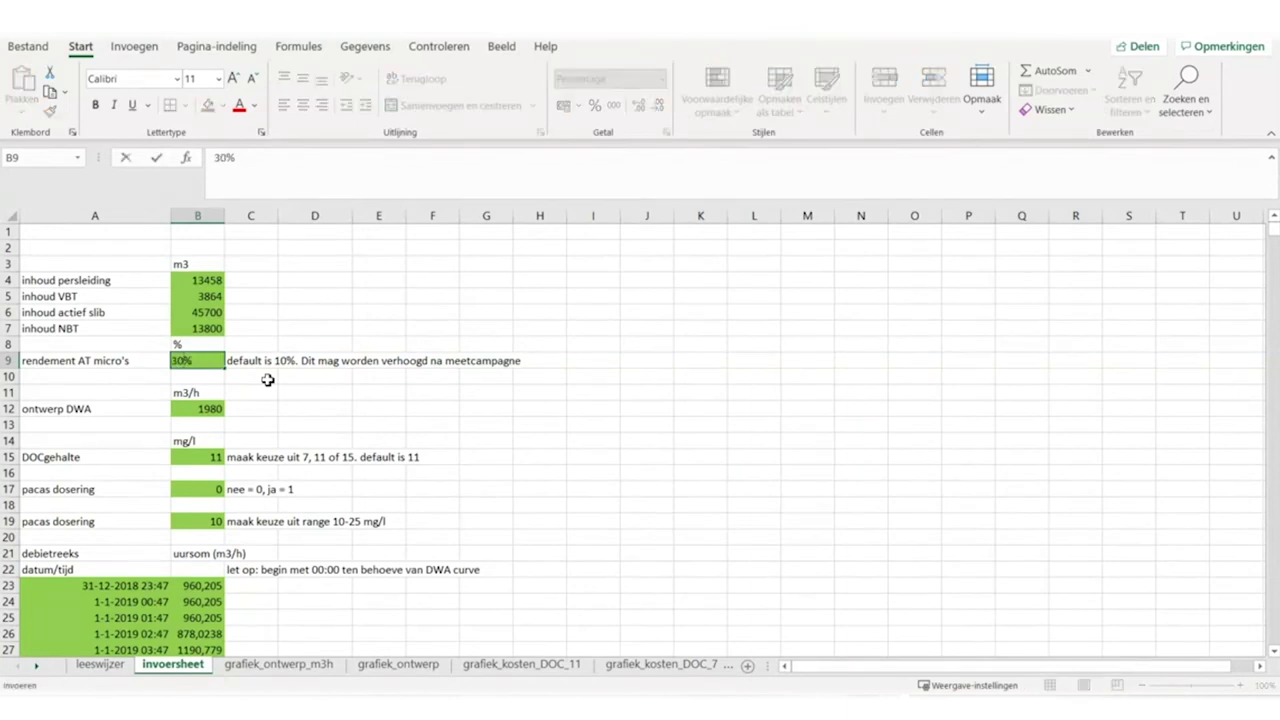
key("Return")
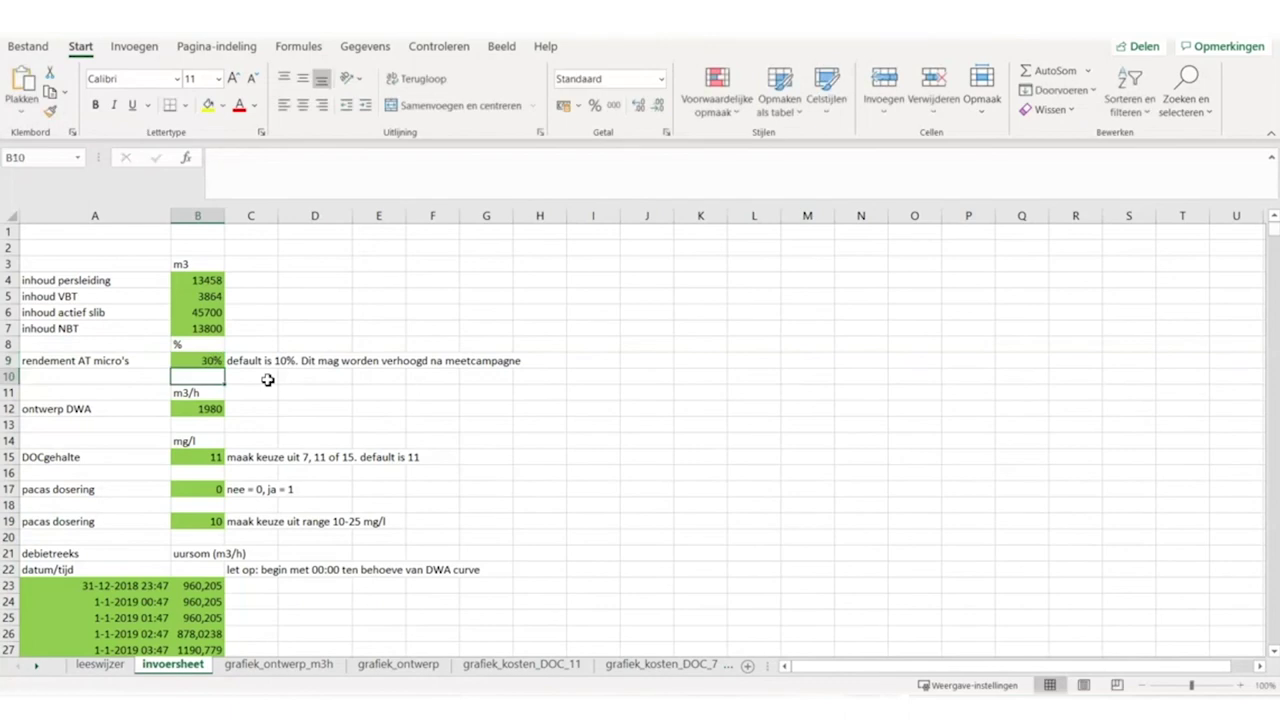
left_click(295, 675)
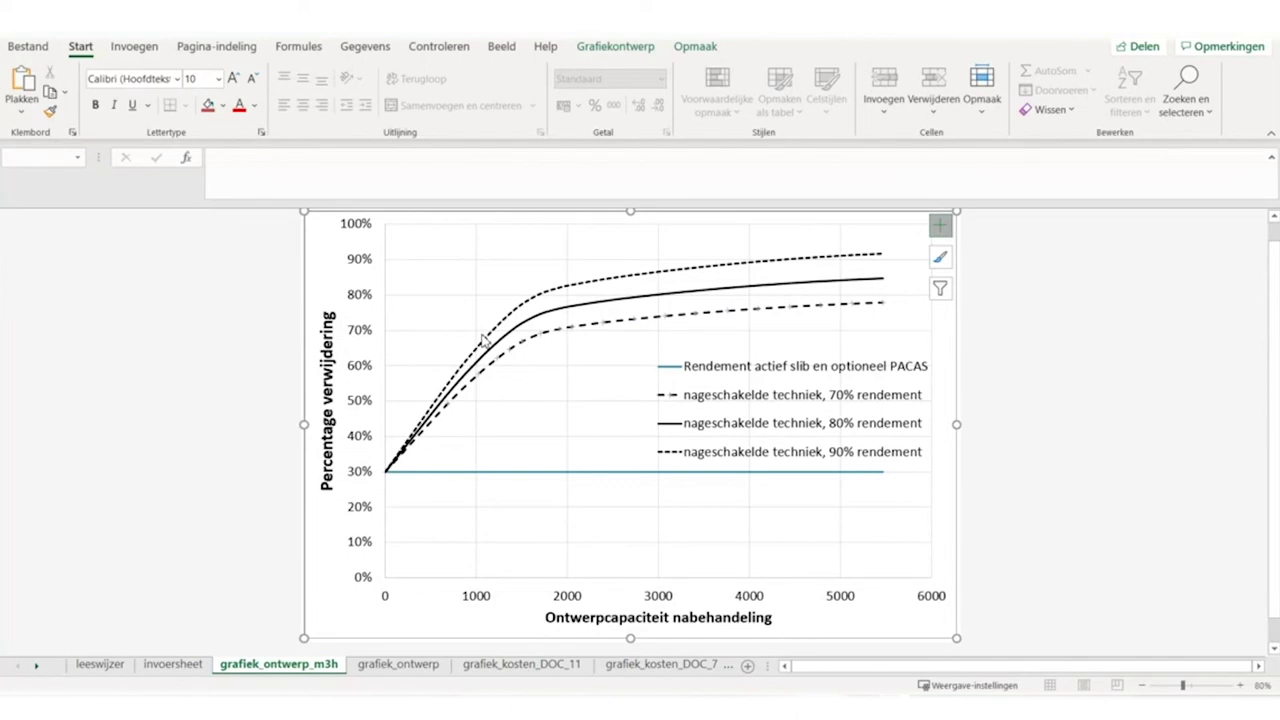
- Set rendement AT micro's on the invoersheet to 10%, check the grafiek_ontwerp_m3h chart and go to the grafiek_kosten_DOC_11 chart
left_click(173, 664)
left_click(208, 362)
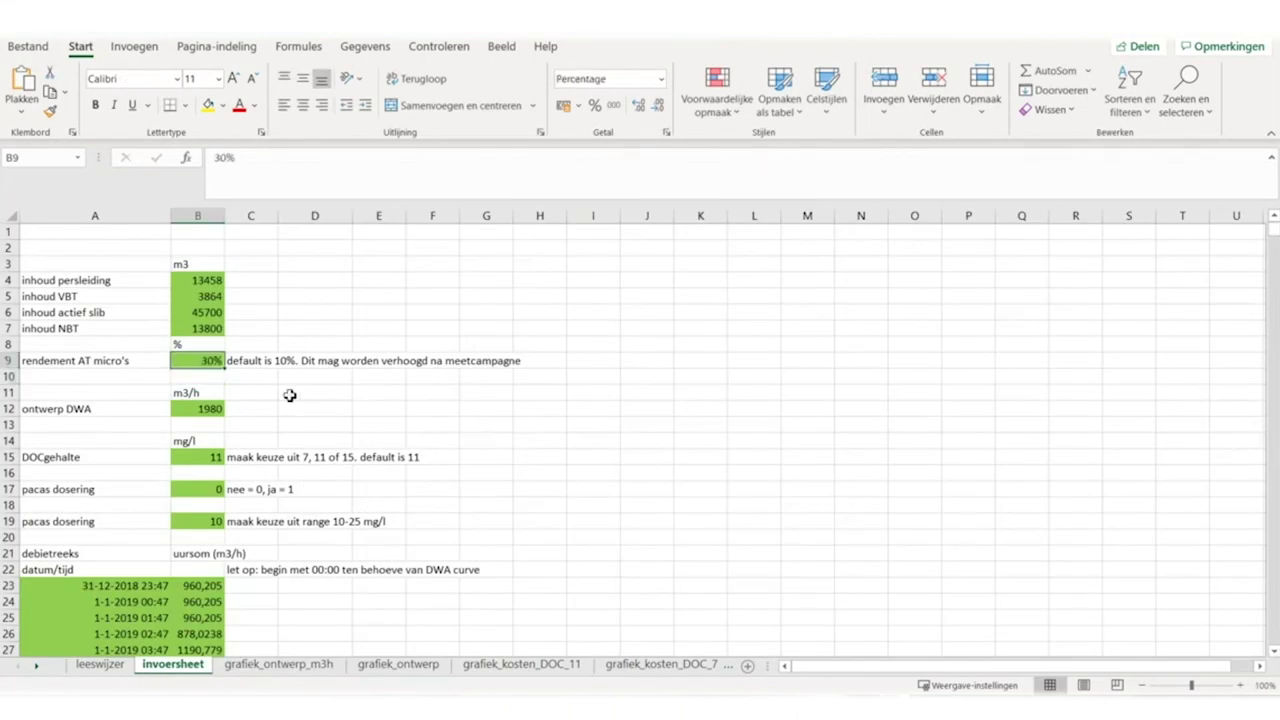
type("10")
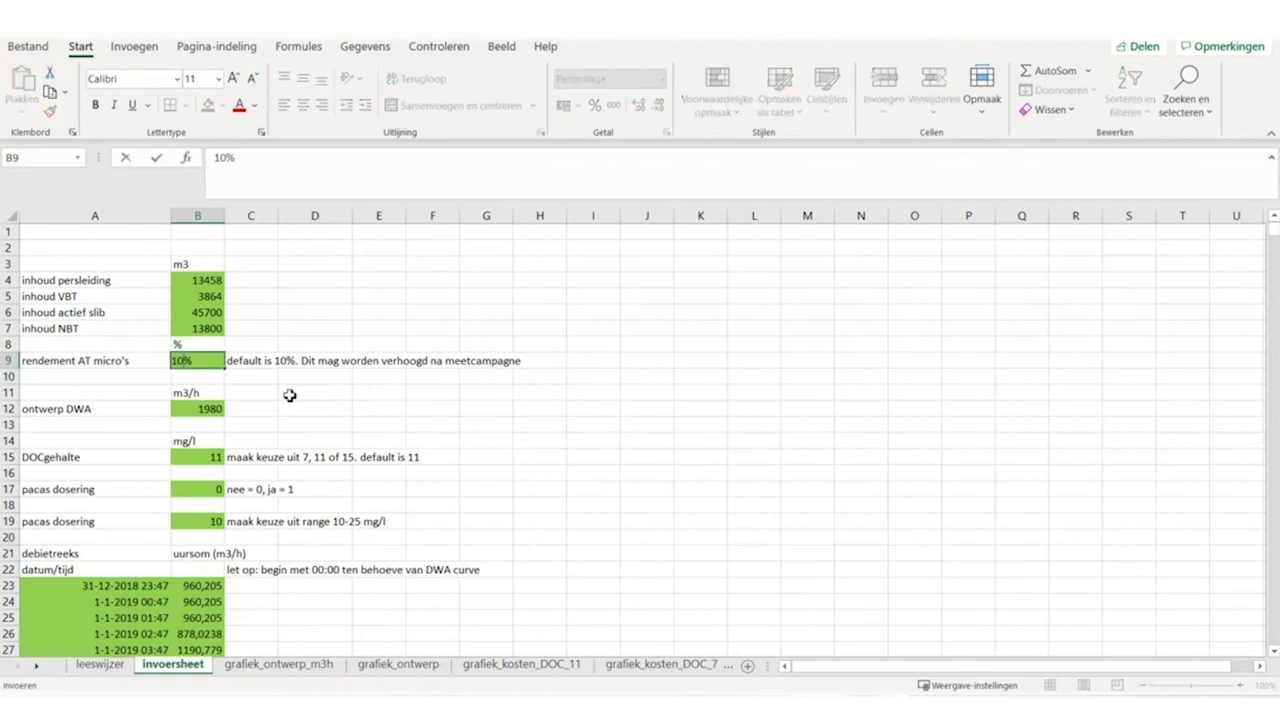
key("Return")
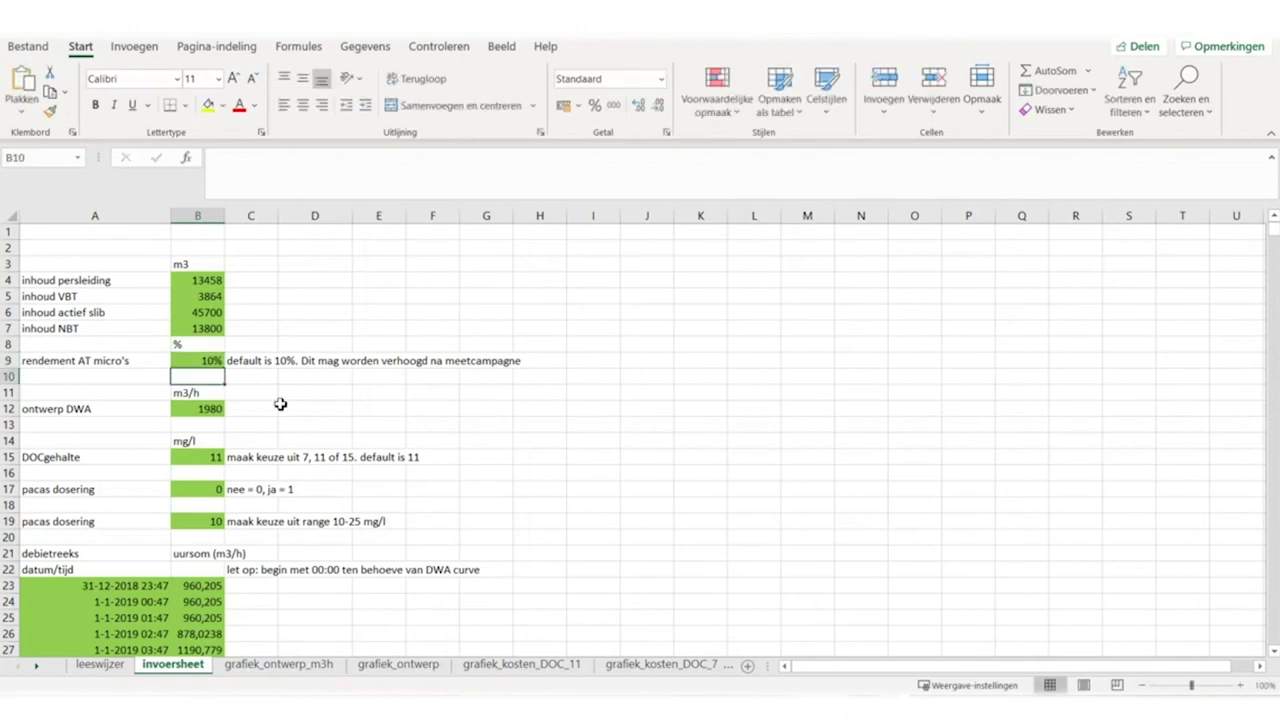
left_click(309, 670)
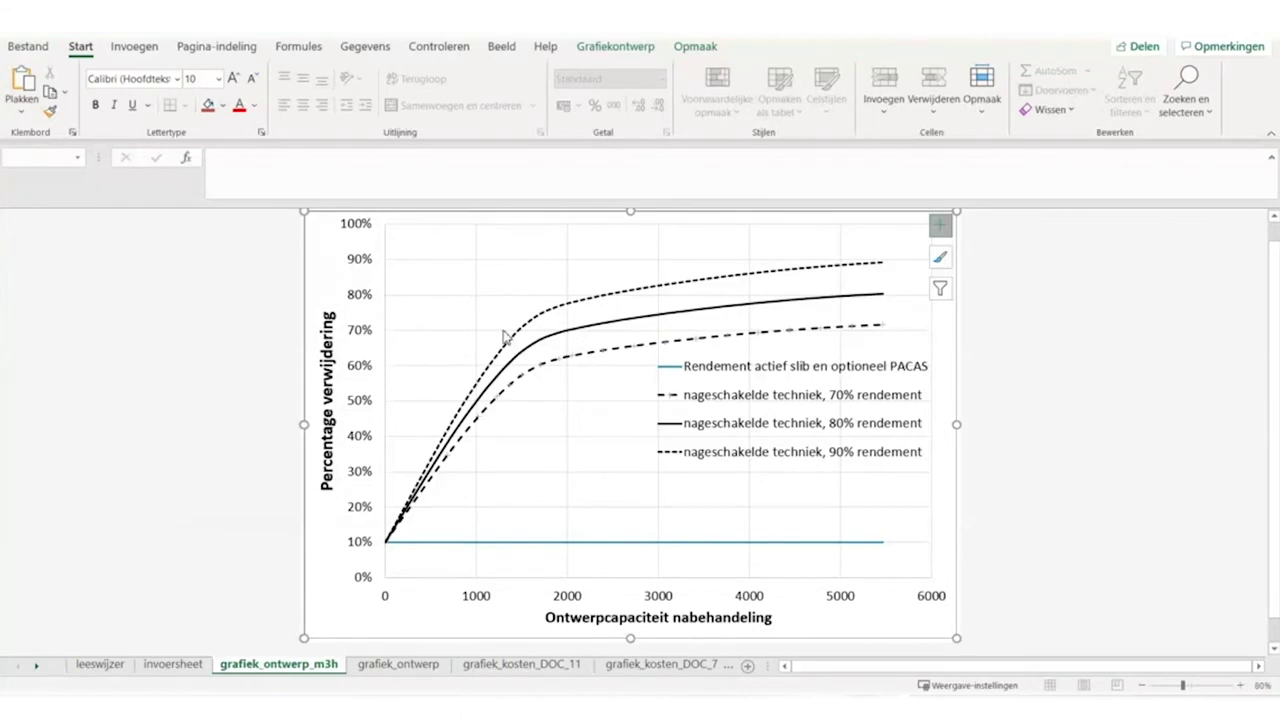
left_click(530, 665)
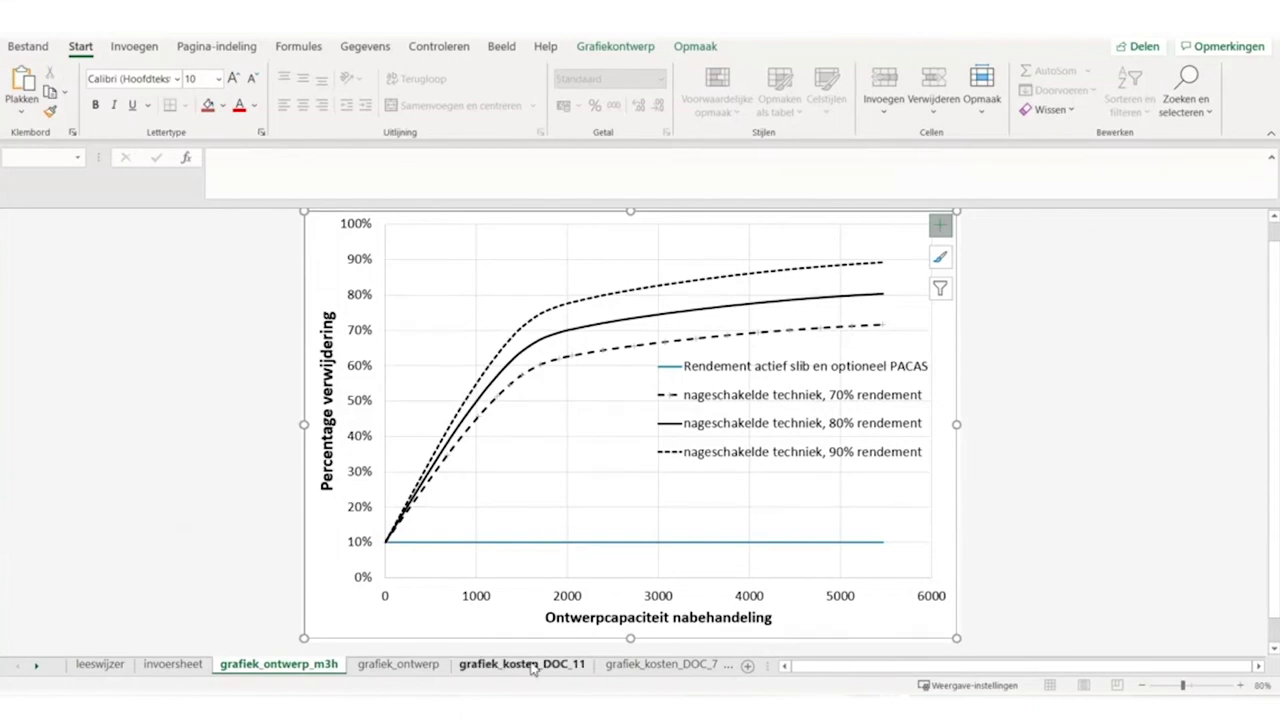